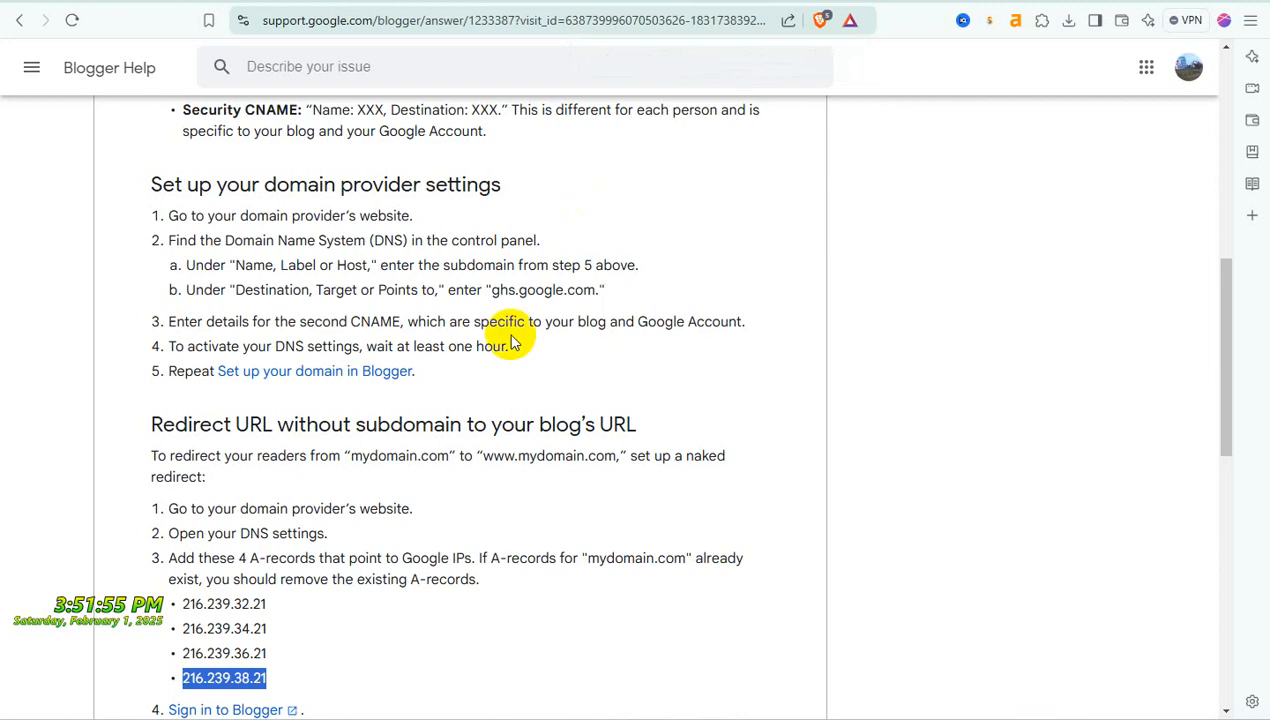
# - Read the Blogger Help instructions for redirecting a URL without subdomain, including the A-records to add and remove
pyautogui.scroll(-2, 515, 338)
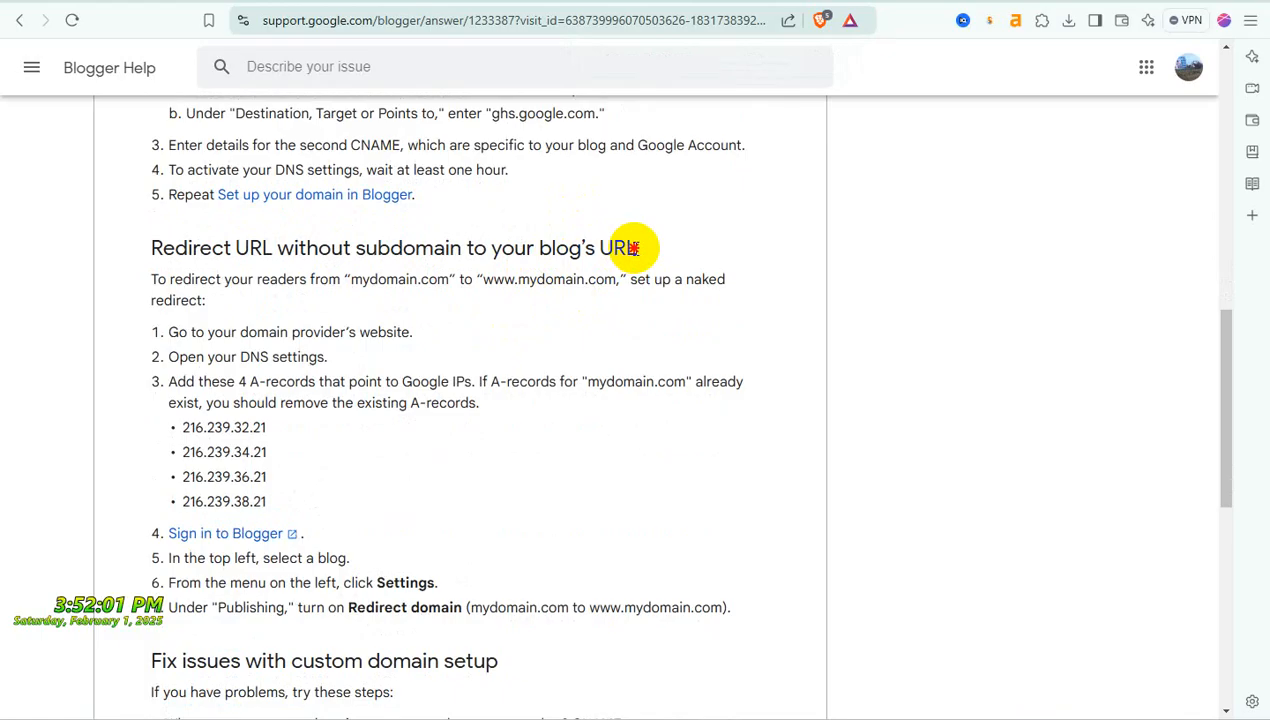
pyautogui.moveTo(634, 248)
pyautogui.mouseDown()
pyautogui.moveTo(153, 250)
pyautogui.moveTo(627, 250)
pyautogui.mouseUp()
pyautogui.click(153, 250)
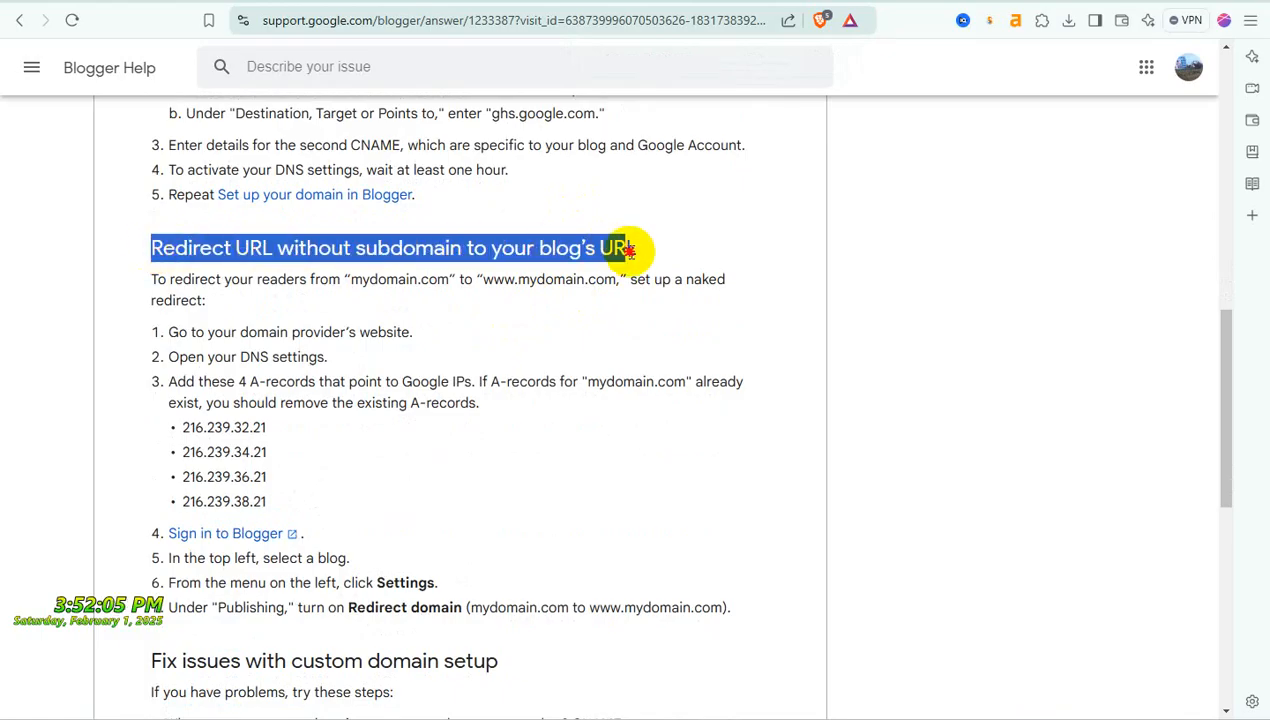
pyautogui.click(630, 251)
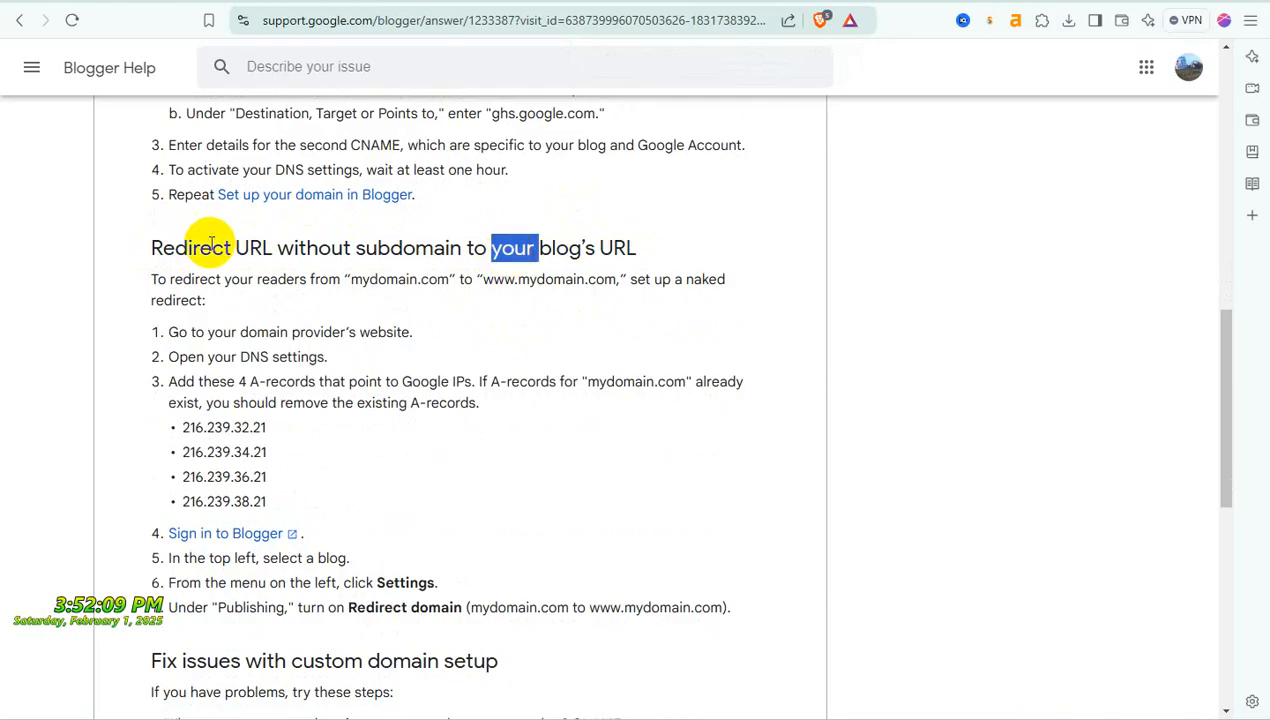
pyautogui.moveTo(152, 250); pyautogui.dragTo(632, 248)
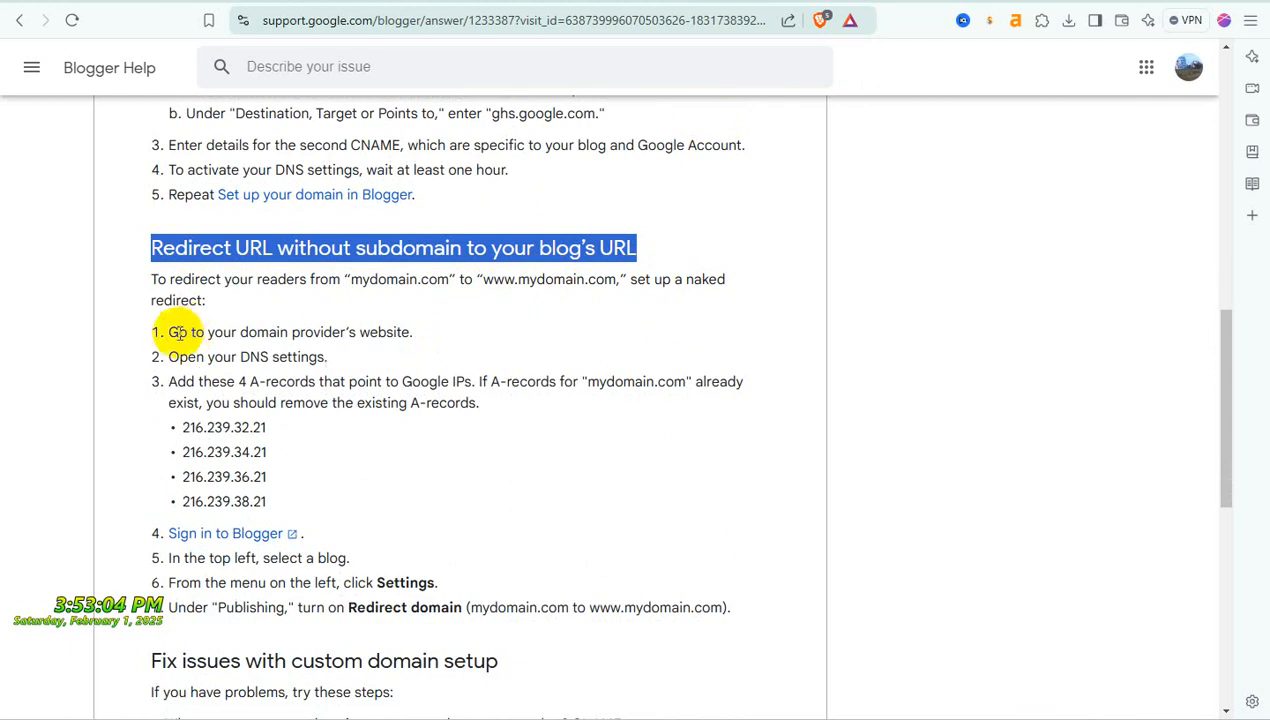
pyautogui.moveTo(172, 334); pyautogui.dragTo(439, 326)
pyautogui.click(420, 354)
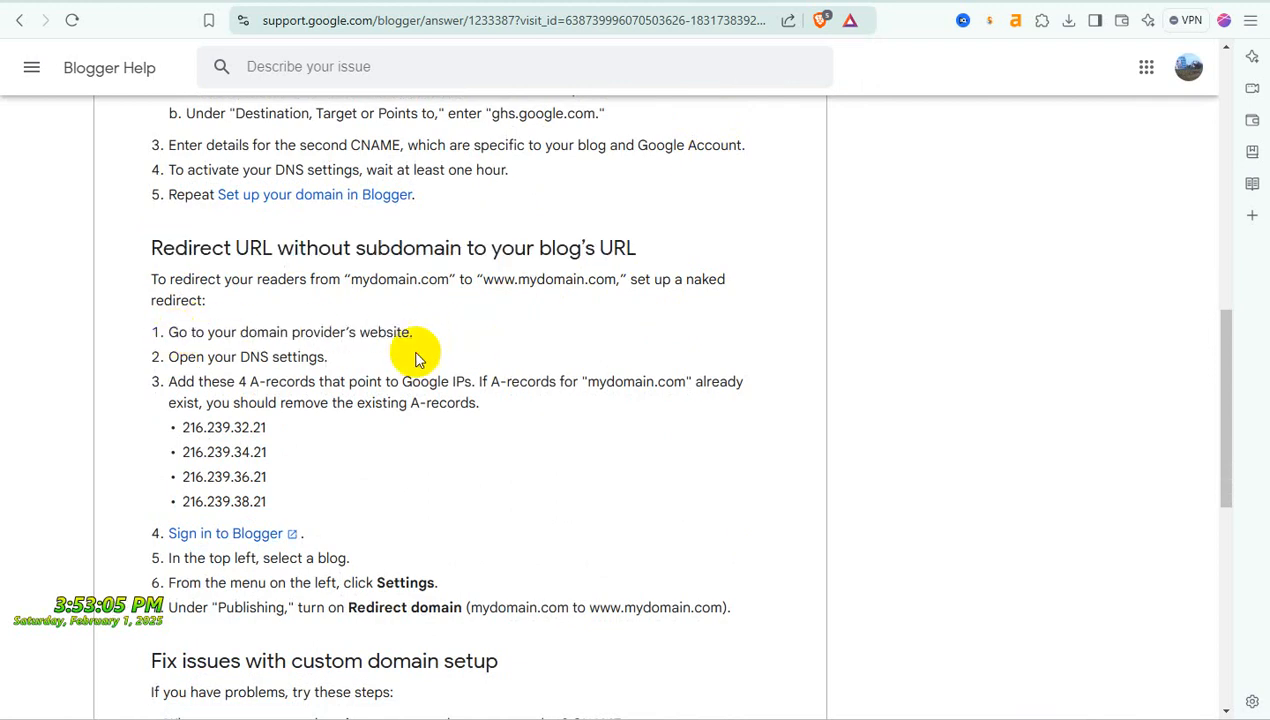
pyautogui.moveTo(172, 357); pyautogui.dragTo(349, 357)
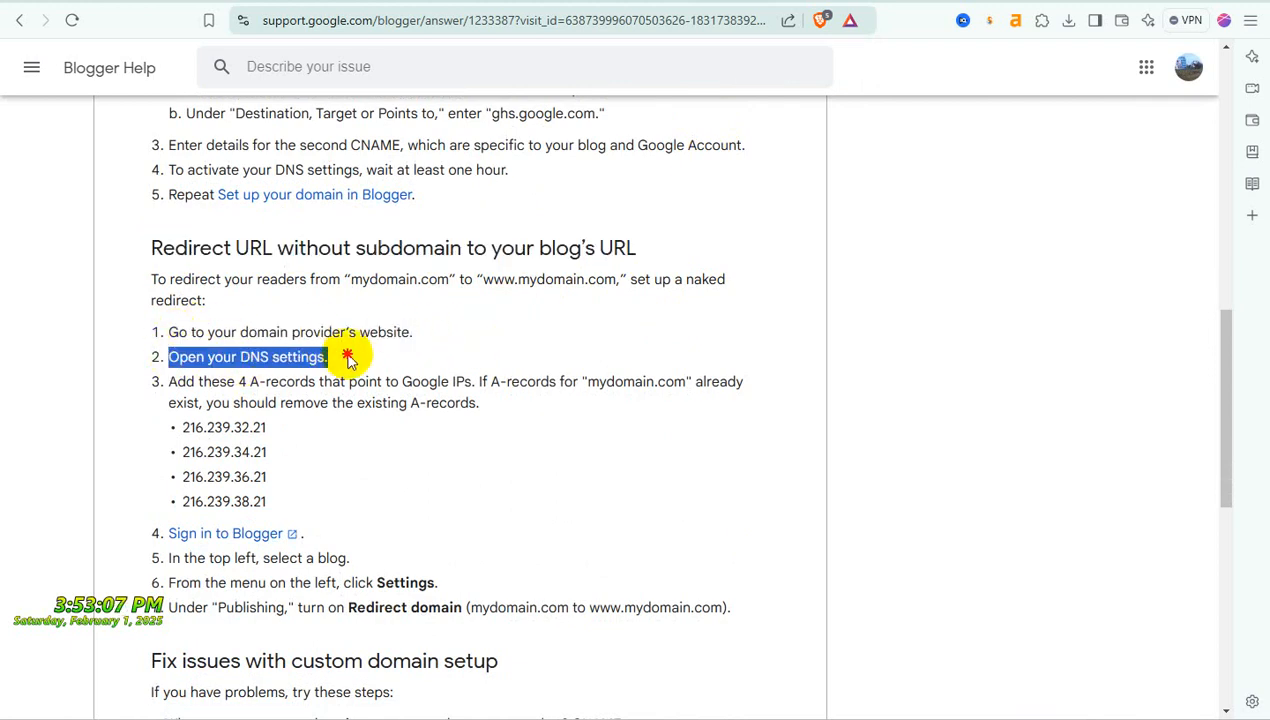
pyautogui.moveTo(172, 386); pyautogui.dragTo(679, 403)
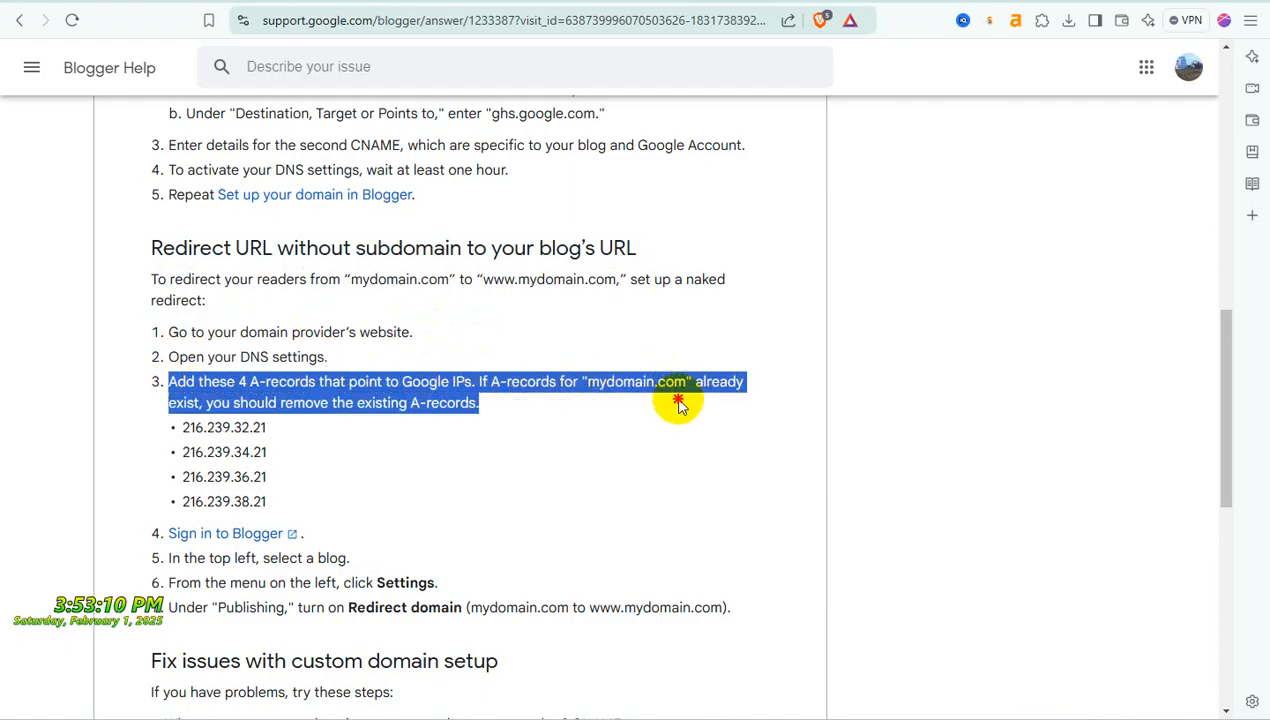
pyautogui.click(460, 406)
pyautogui.moveTo(423, 404); pyautogui.dragTo(467, 403)
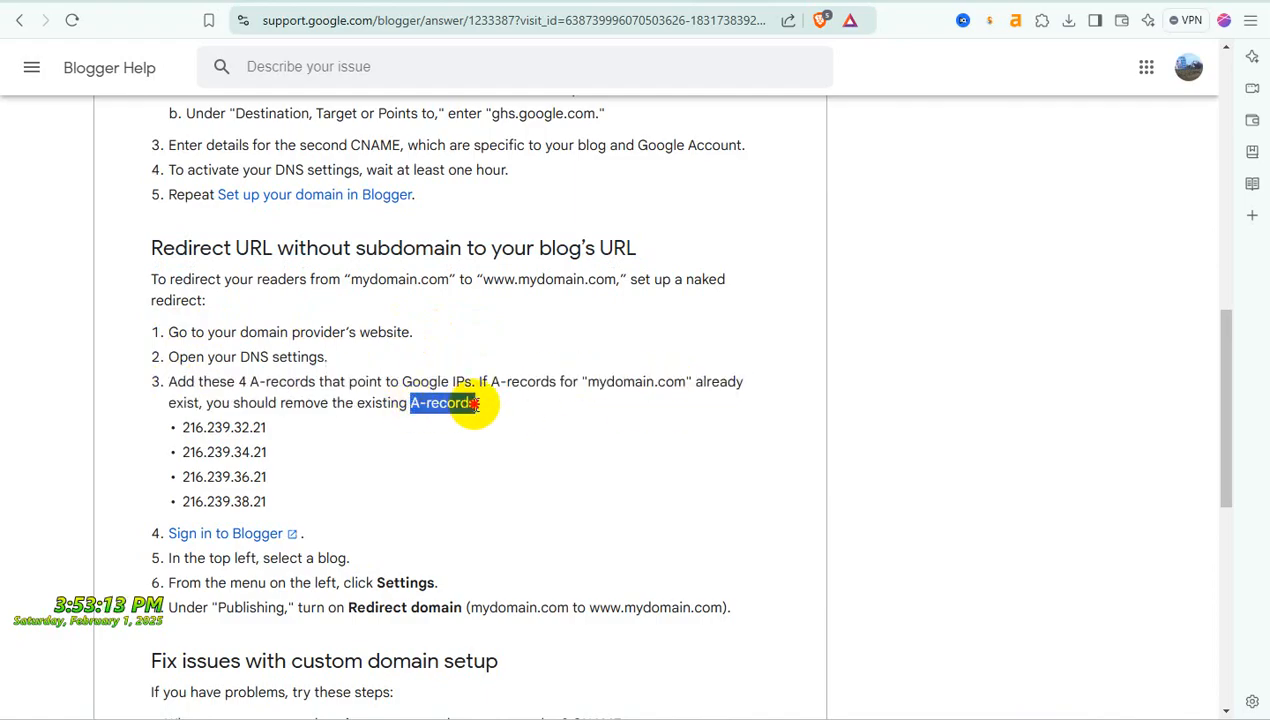
pyautogui.click(489, 418)
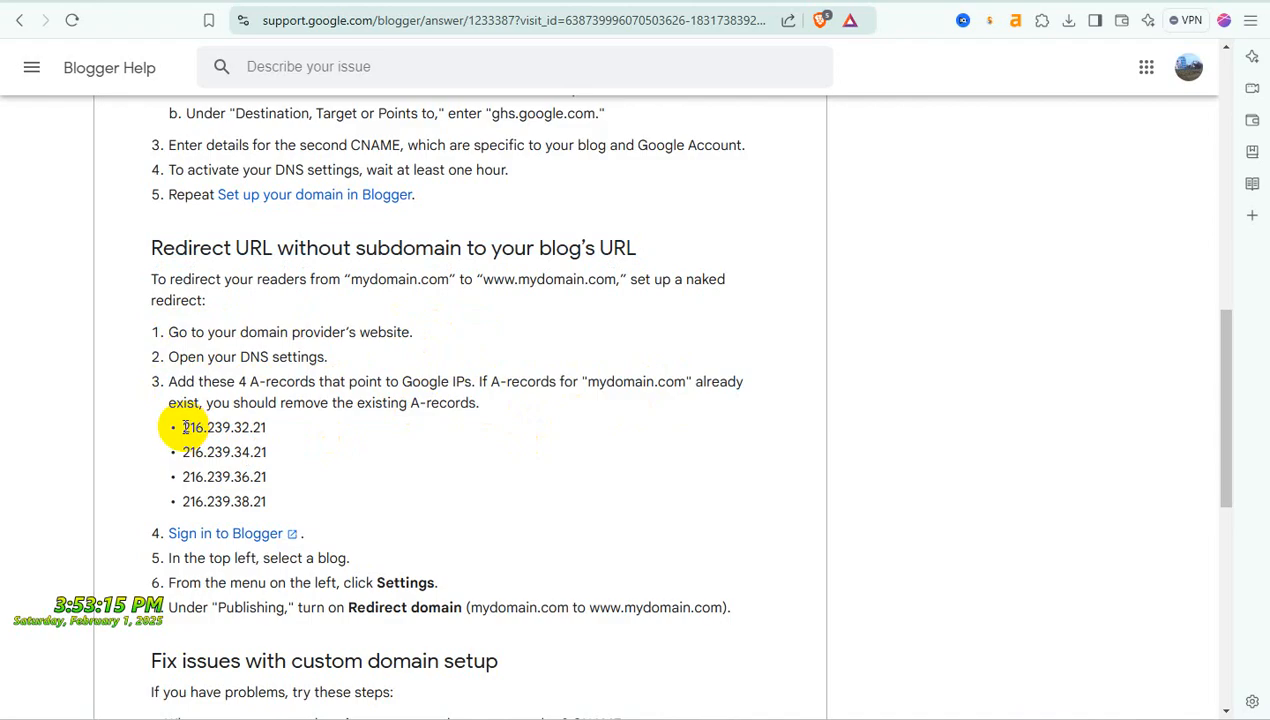
# - Copy the Google IP 216.239.32.21 from Blogger Help and switch to GoDaddy's DNS records for utubeguide.com
pyautogui.moveTo(185, 427); pyautogui.dragTo(258, 427)
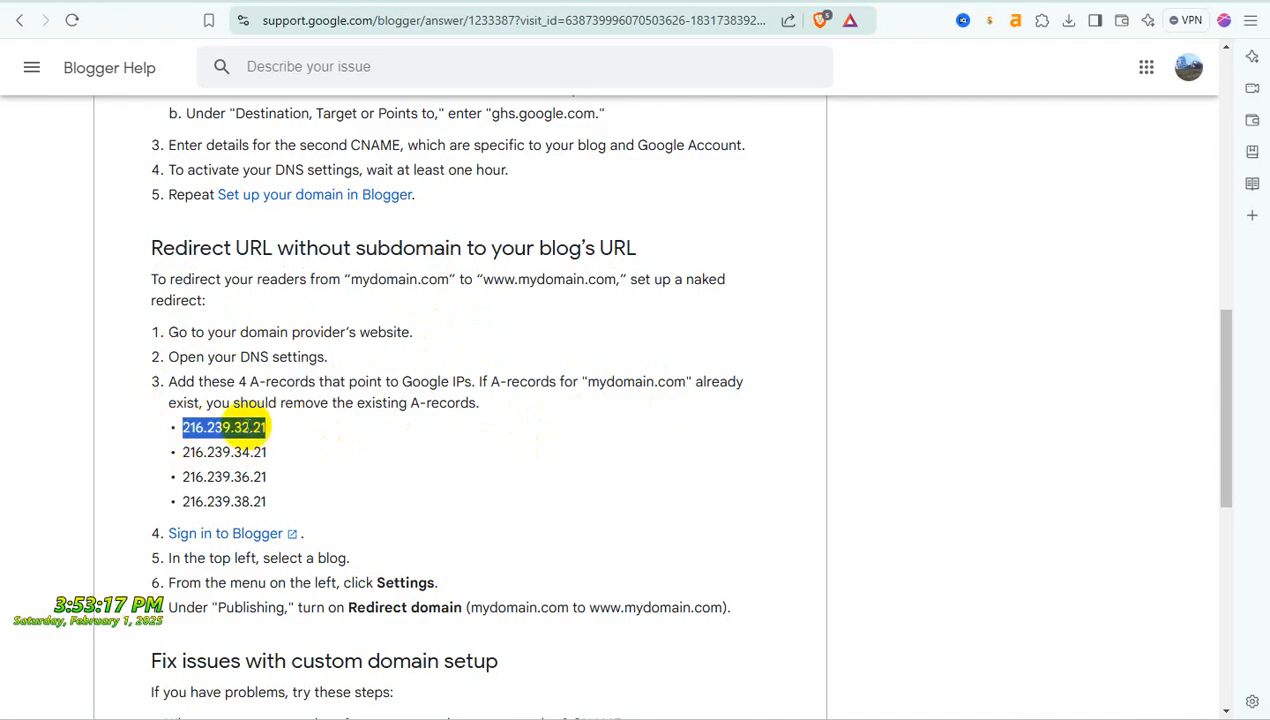
pyautogui.rightClick(247, 430)
pyautogui.click(306, 447)
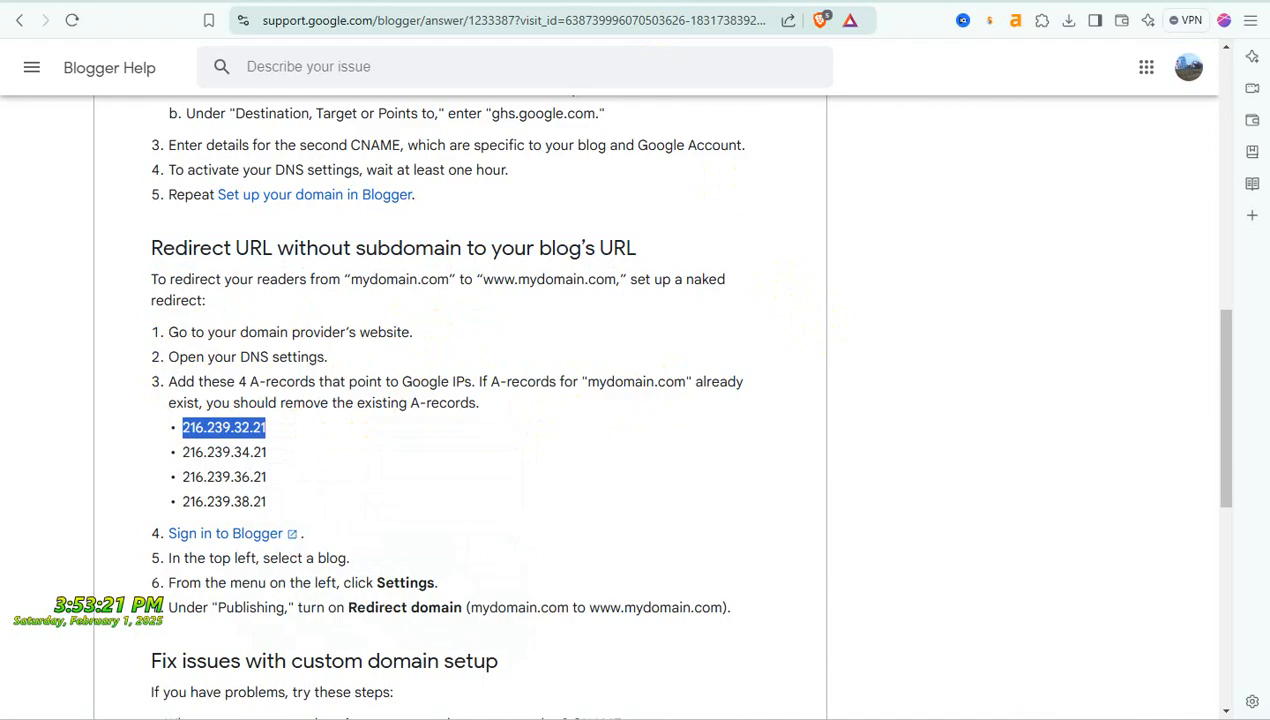
pyautogui.click(598, 2)
pyautogui.scroll(-8, 595, 360)
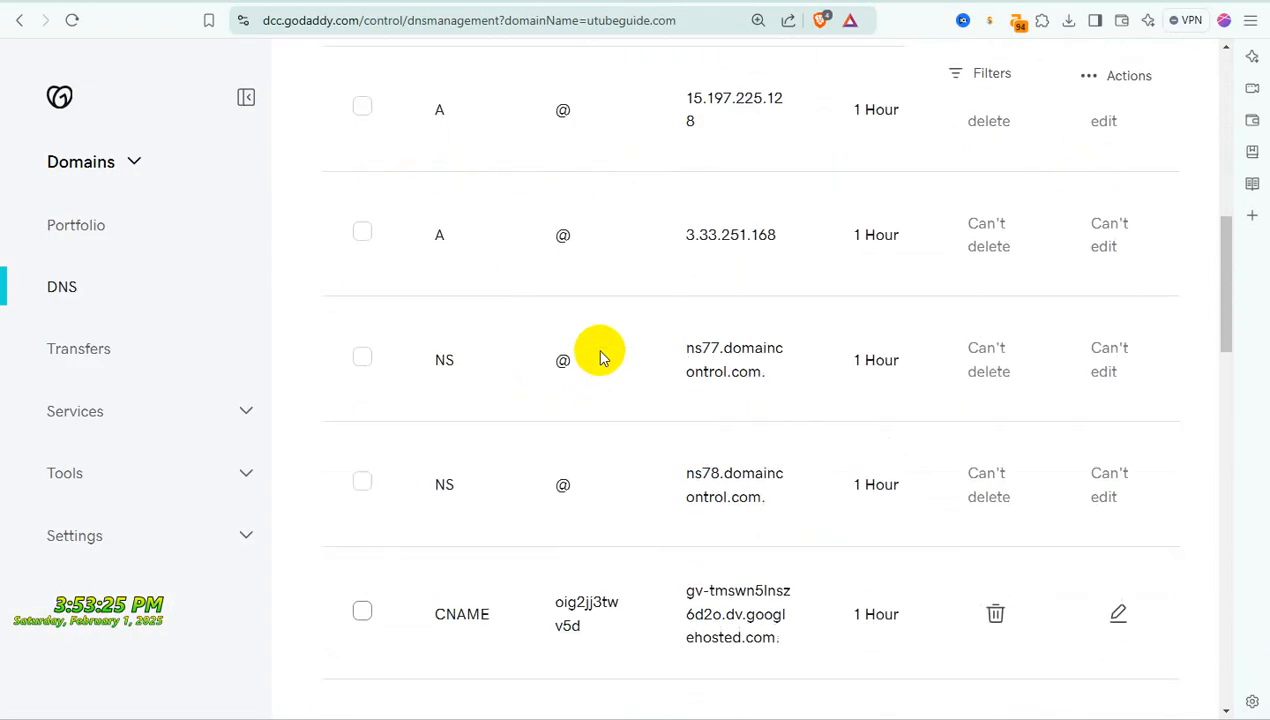
pyautogui.scroll(-5, 600, 358)
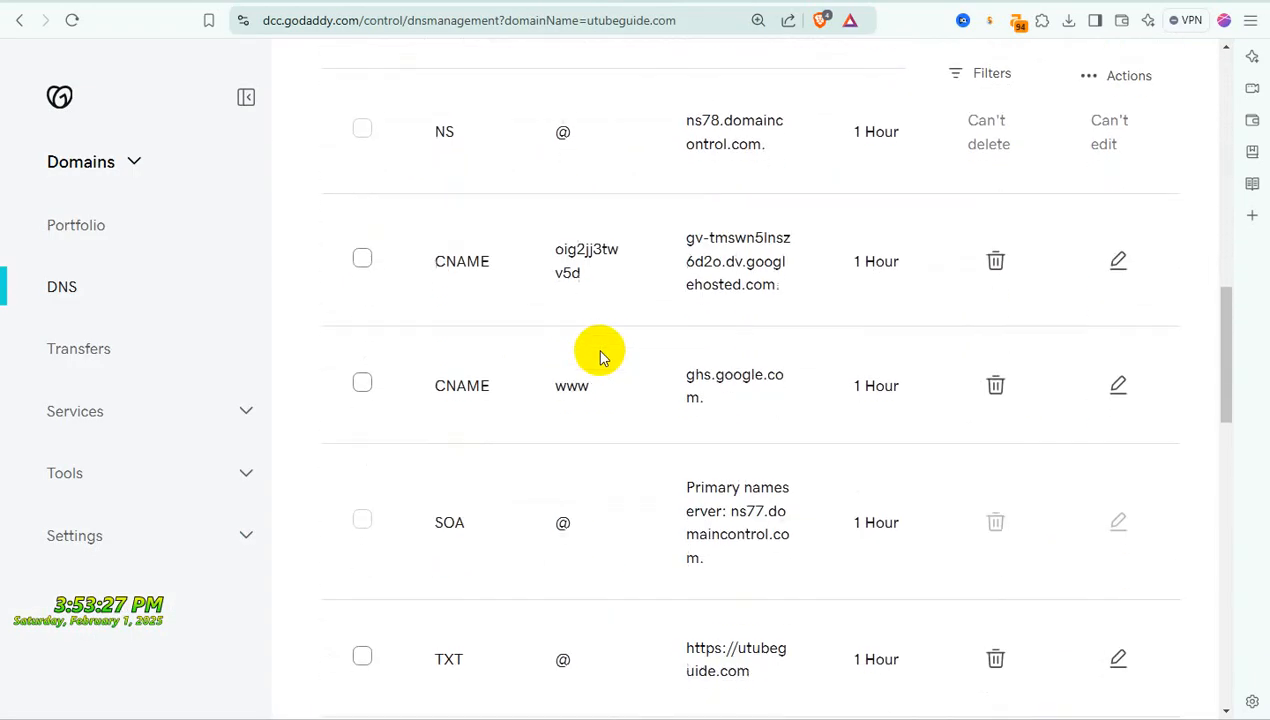
pyautogui.scroll(7, 600, 358)
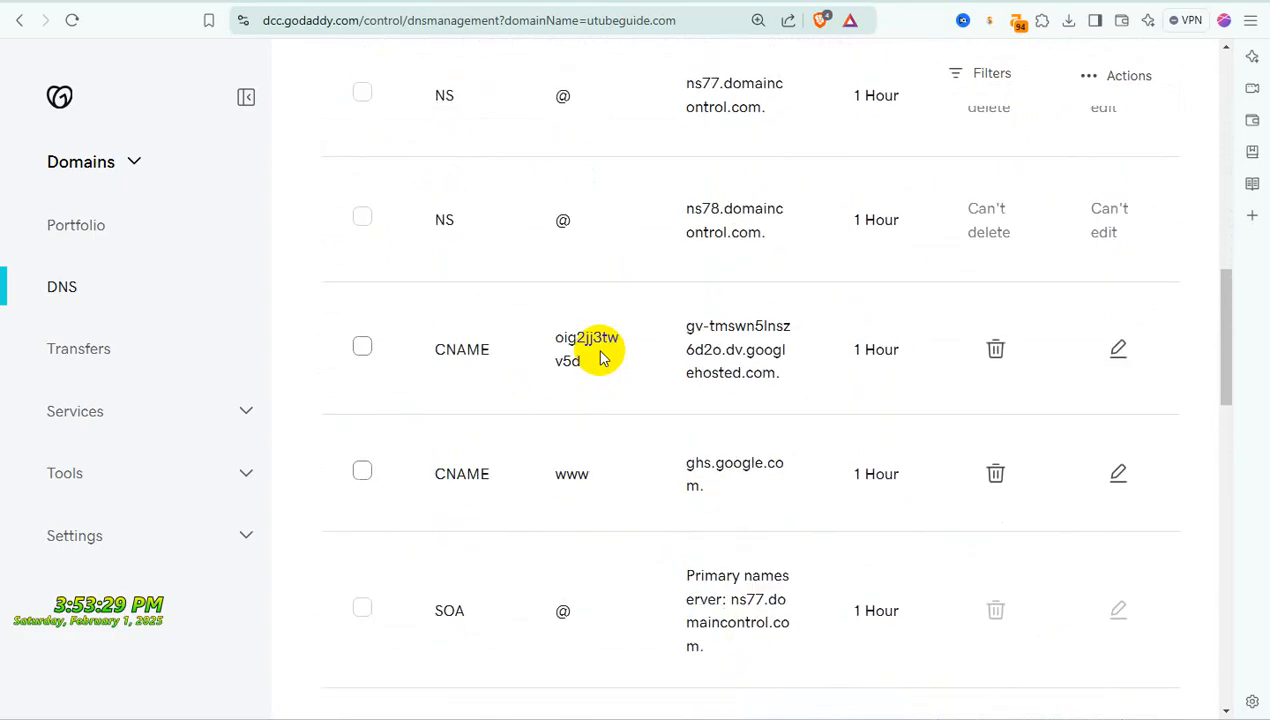
# - Add and save a new A record with name @ and value 216.239.32.21, keeping the default TTL
pyautogui.click(421, 172)
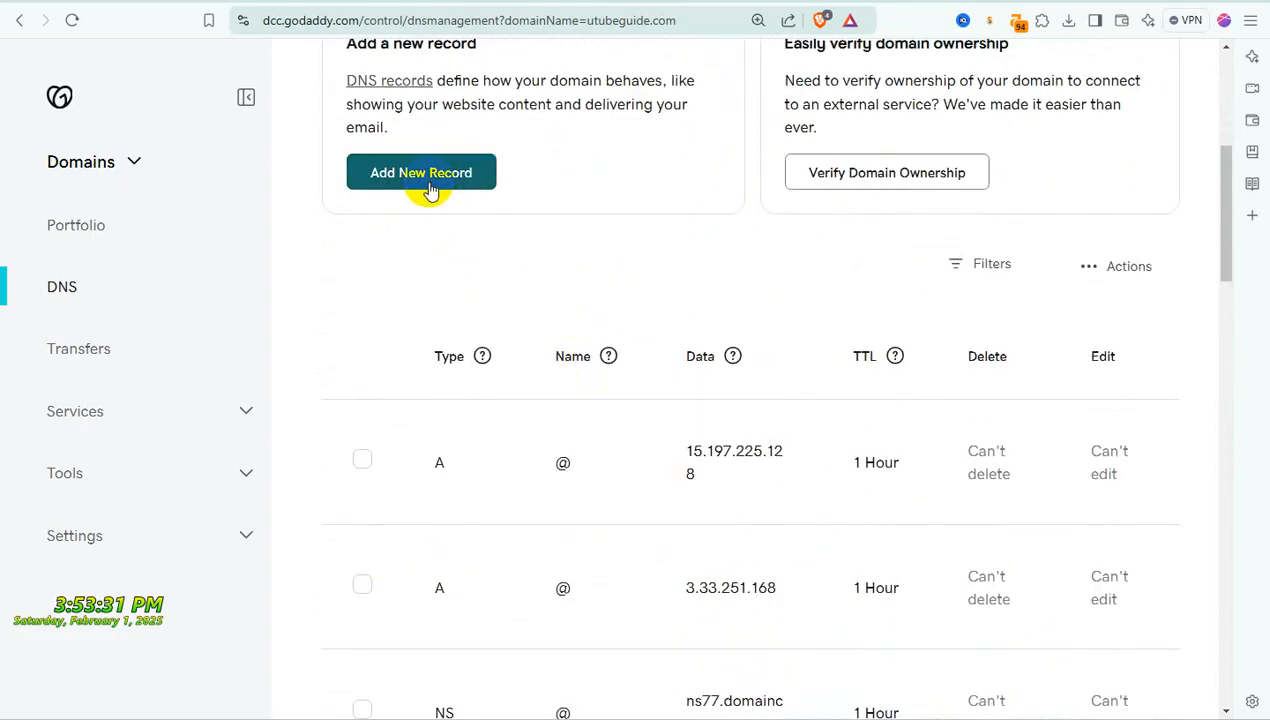
pyautogui.click(408, 468)
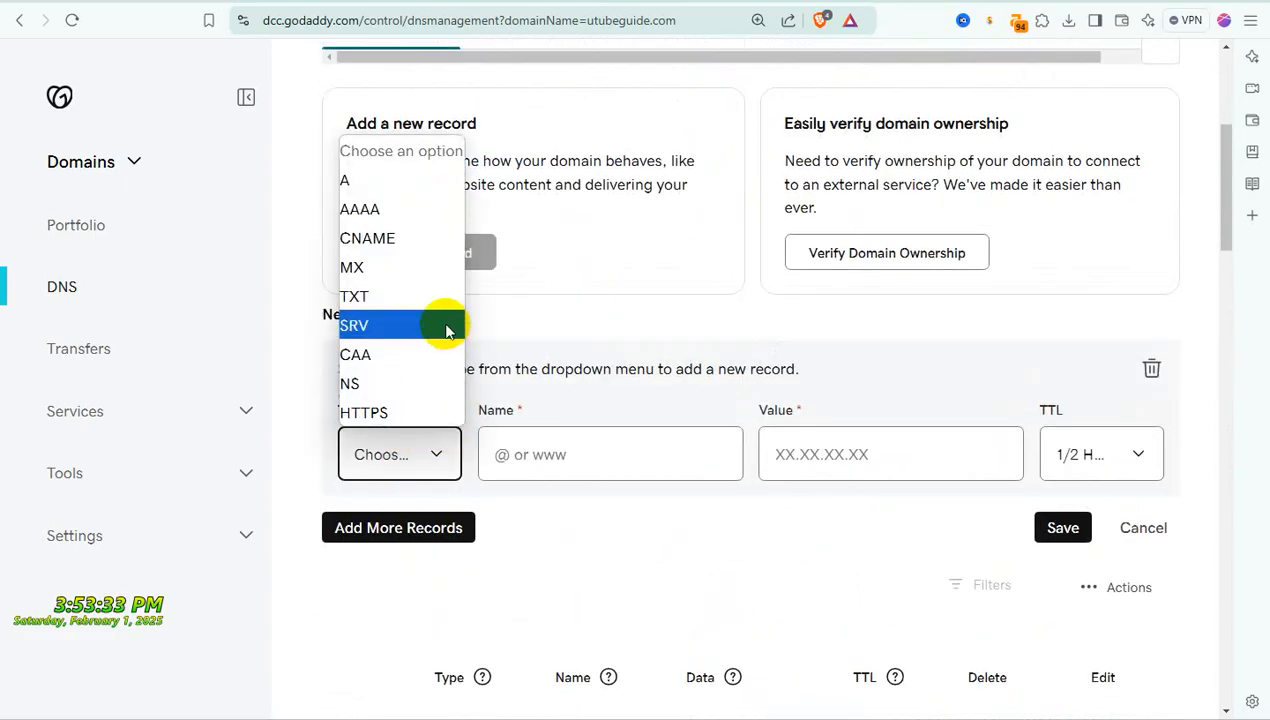
pyautogui.click(368, 183)
pyautogui.click(557, 470)
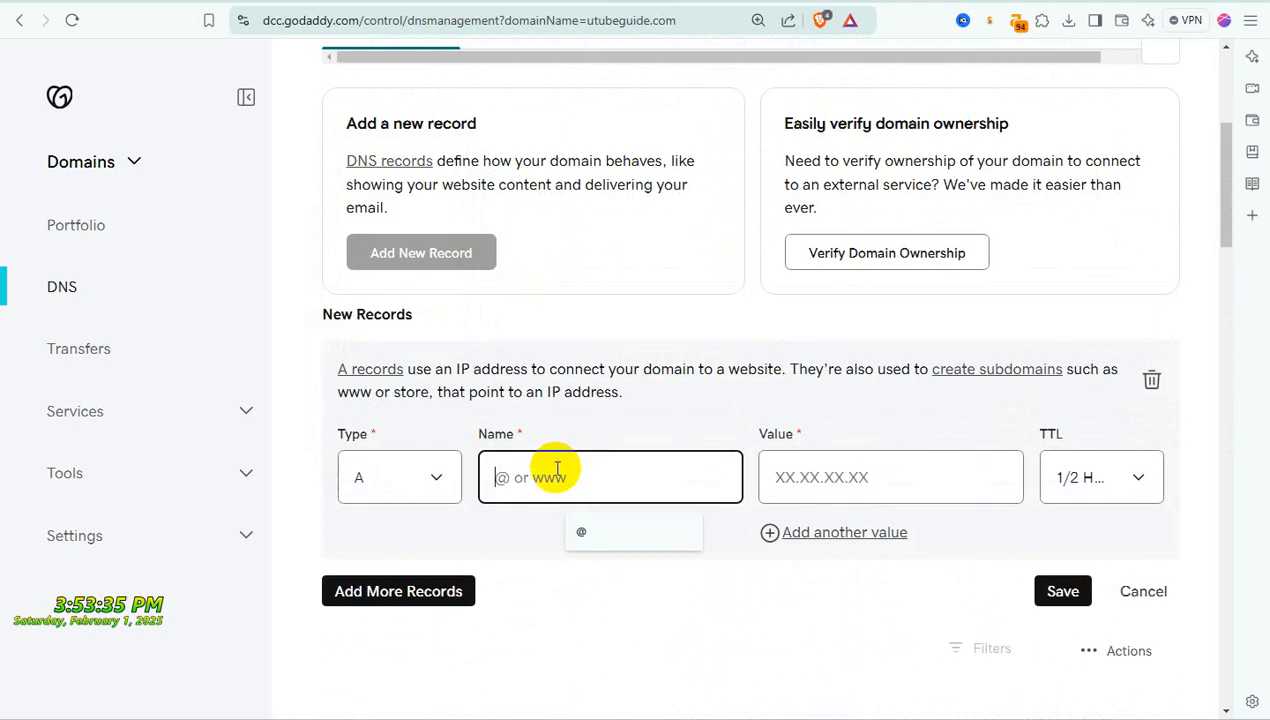
pyautogui.click(580, 531)
pyautogui.click(862, 482)
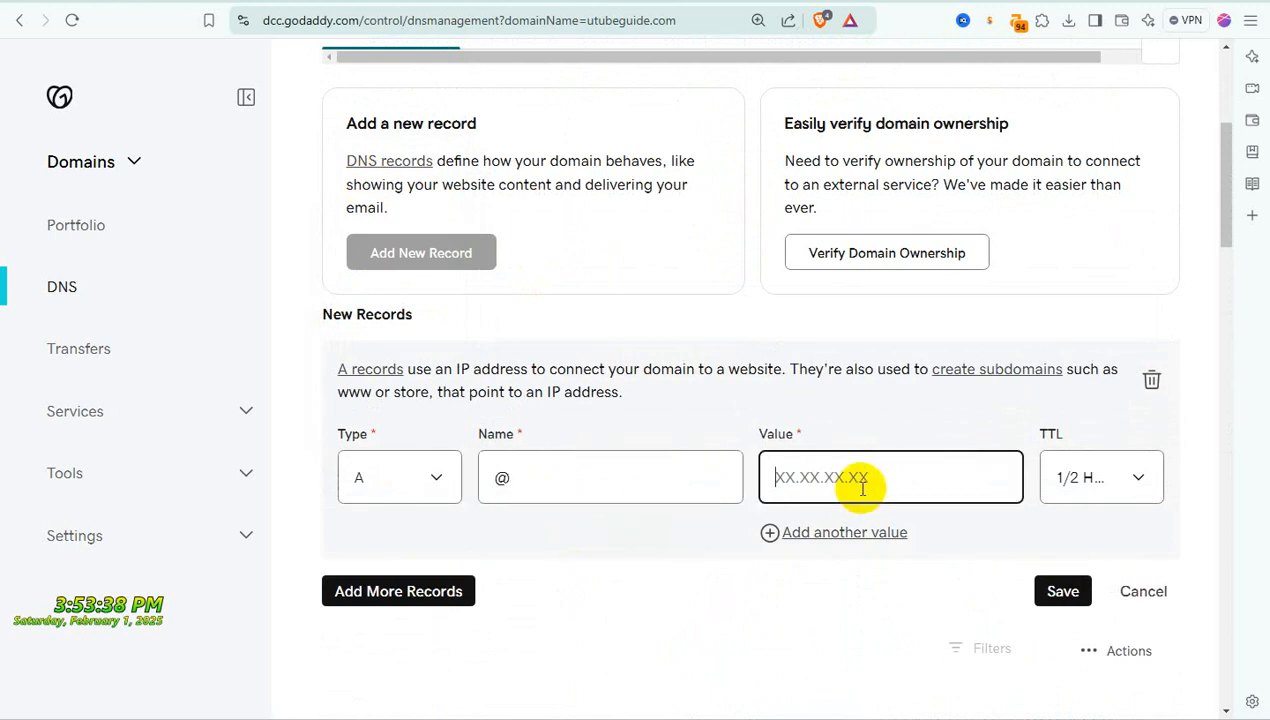
pyautogui.hotkey('ctrl', 'v')
pyautogui.click(1060, 591)
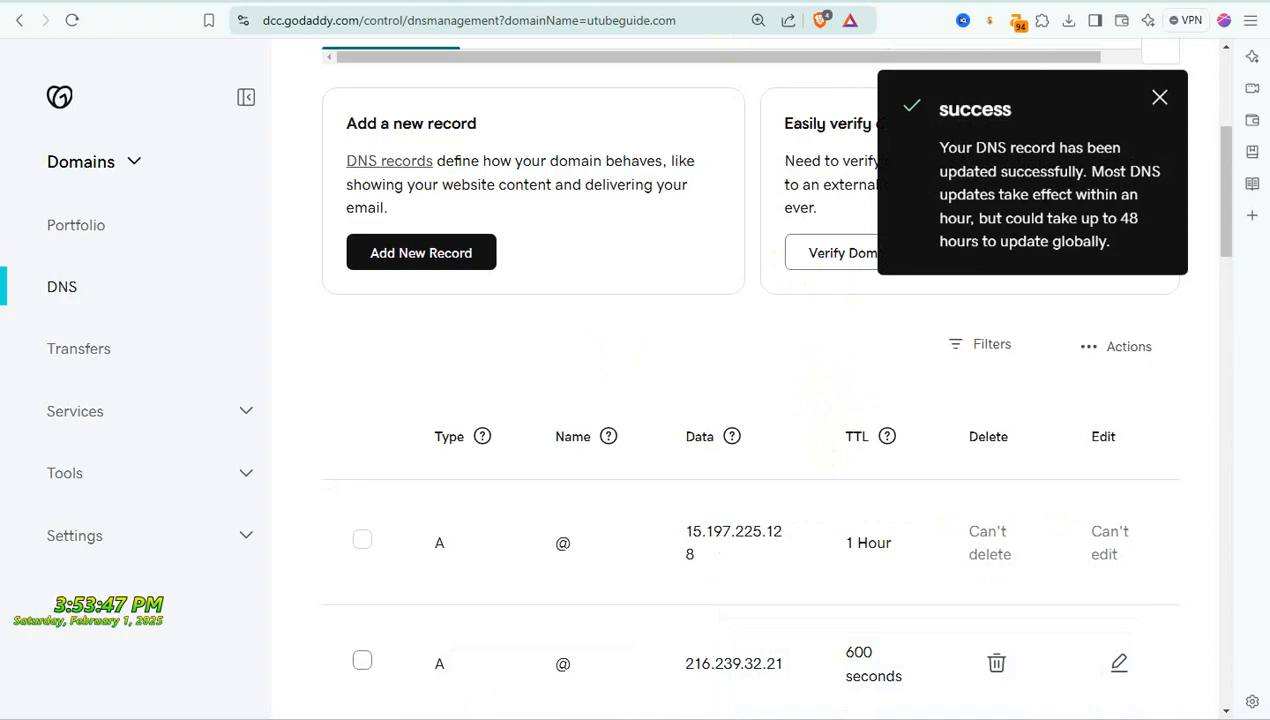
# - Copy the second Google IP, 216.239.34.21, from Blogger Help and return to GoDaddy's DNS records
pyautogui.click(712, 2)
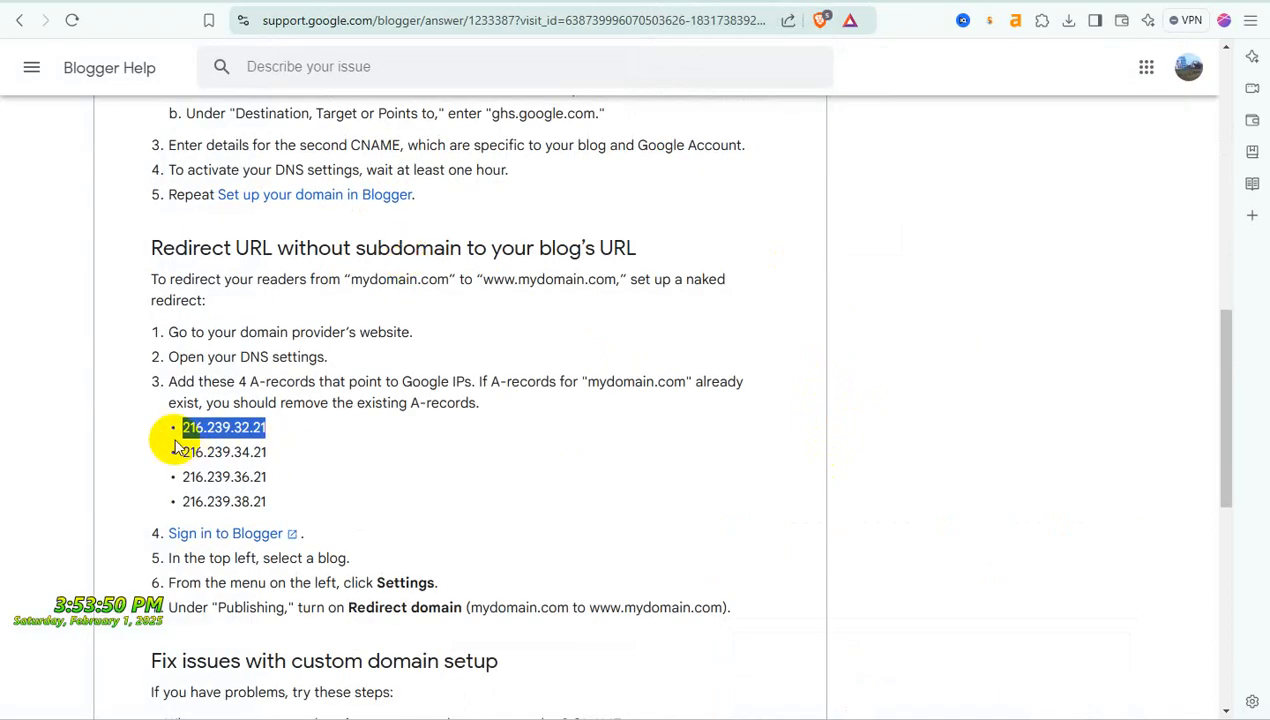
pyautogui.moveTo(184, 453); pyautogui.dragTo(274, 454)
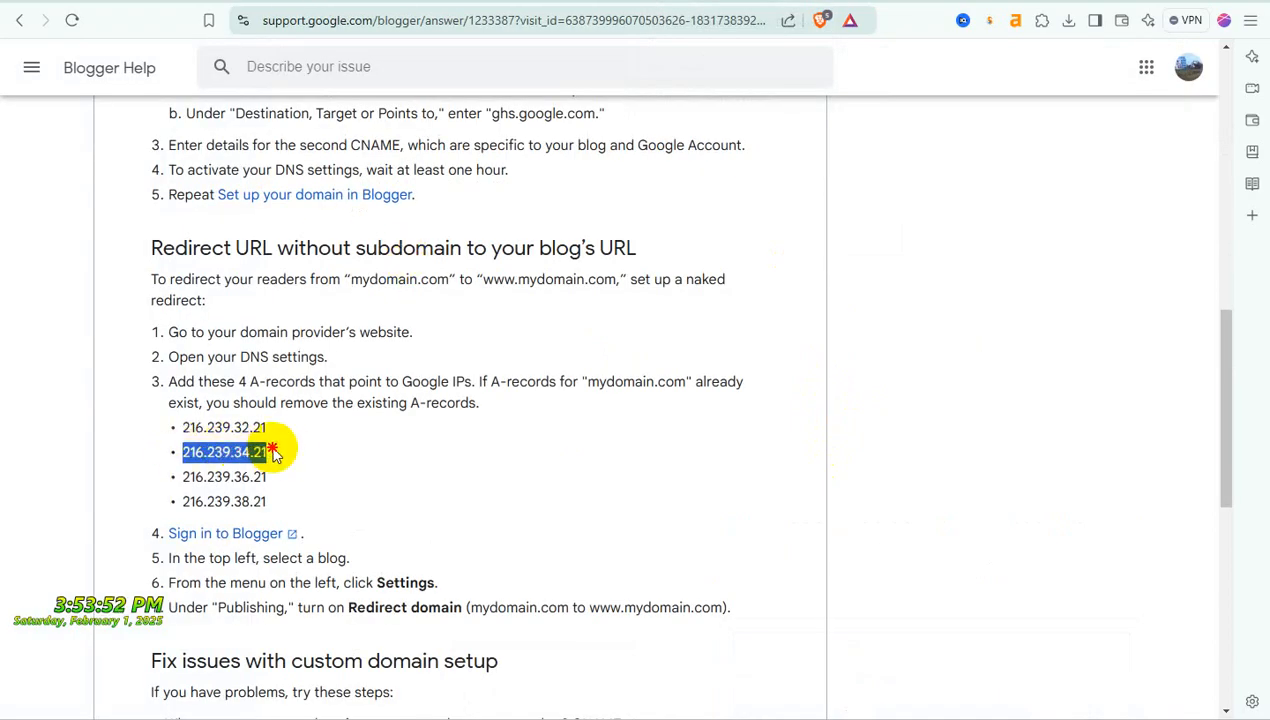
pyautogui.rightClick(247, 456)
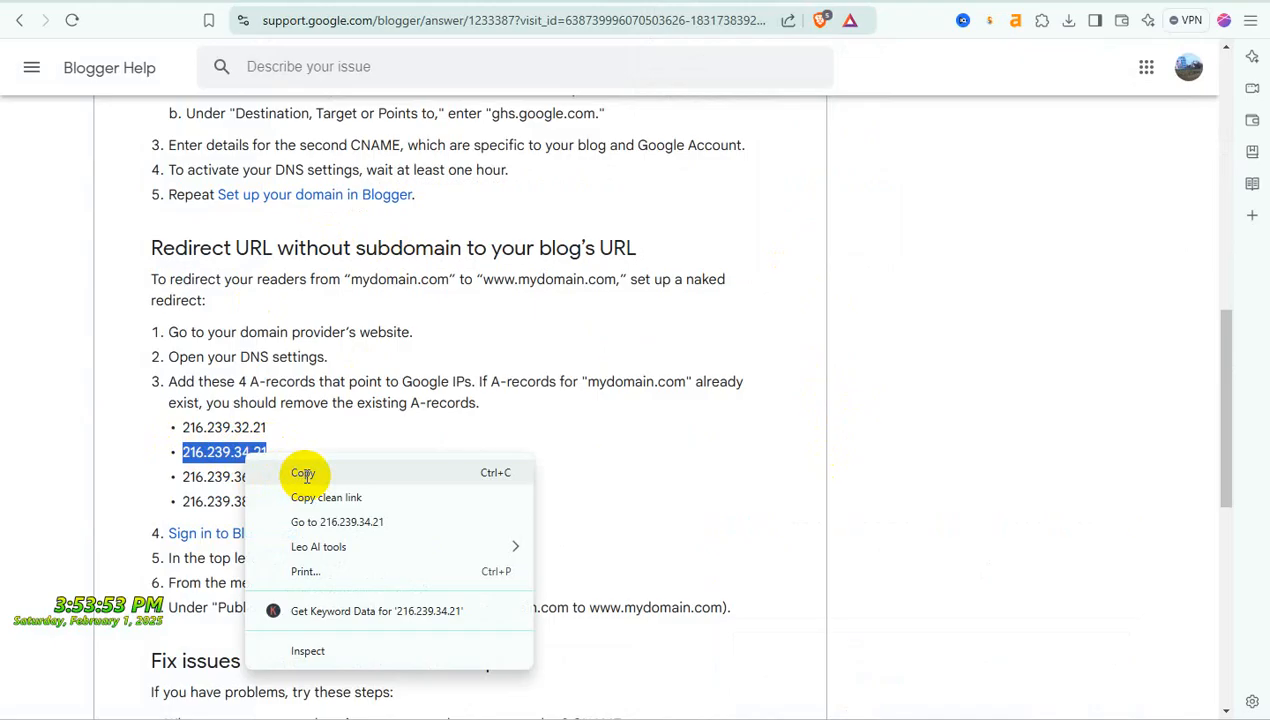
pyautogui.click(304, 475)
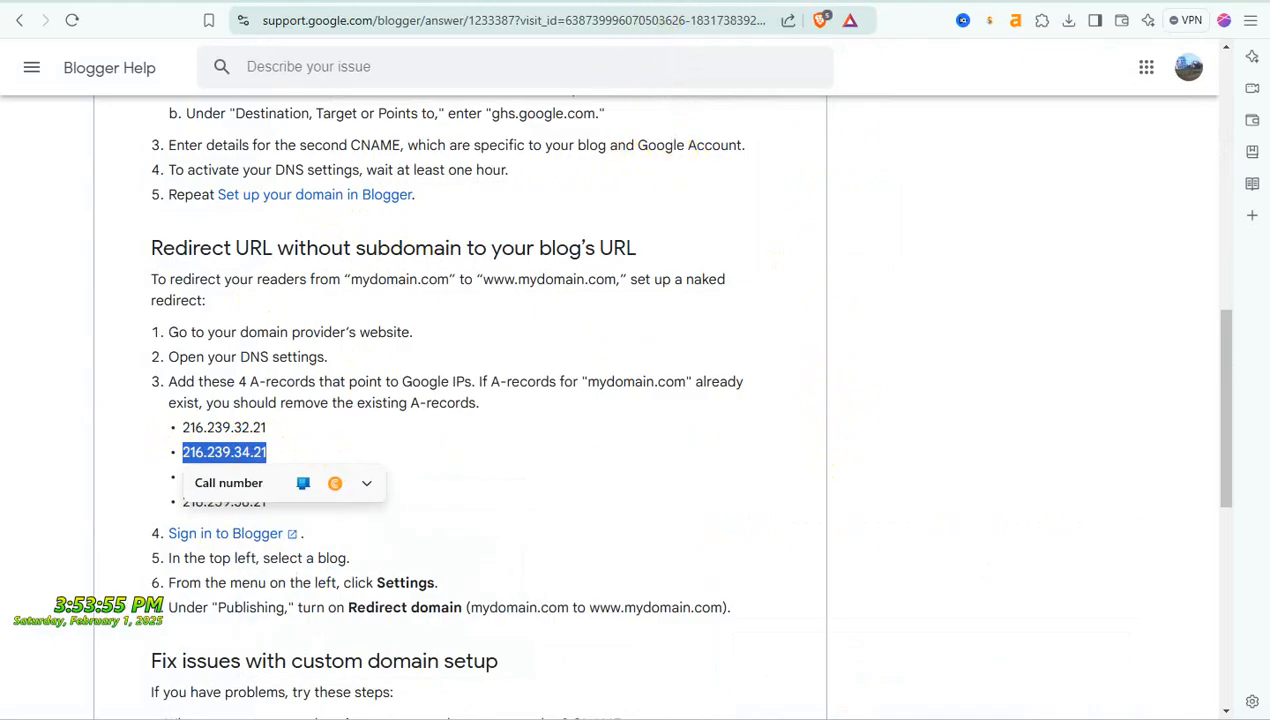
pyautogui.hotkey('ctrl', 'Tab')
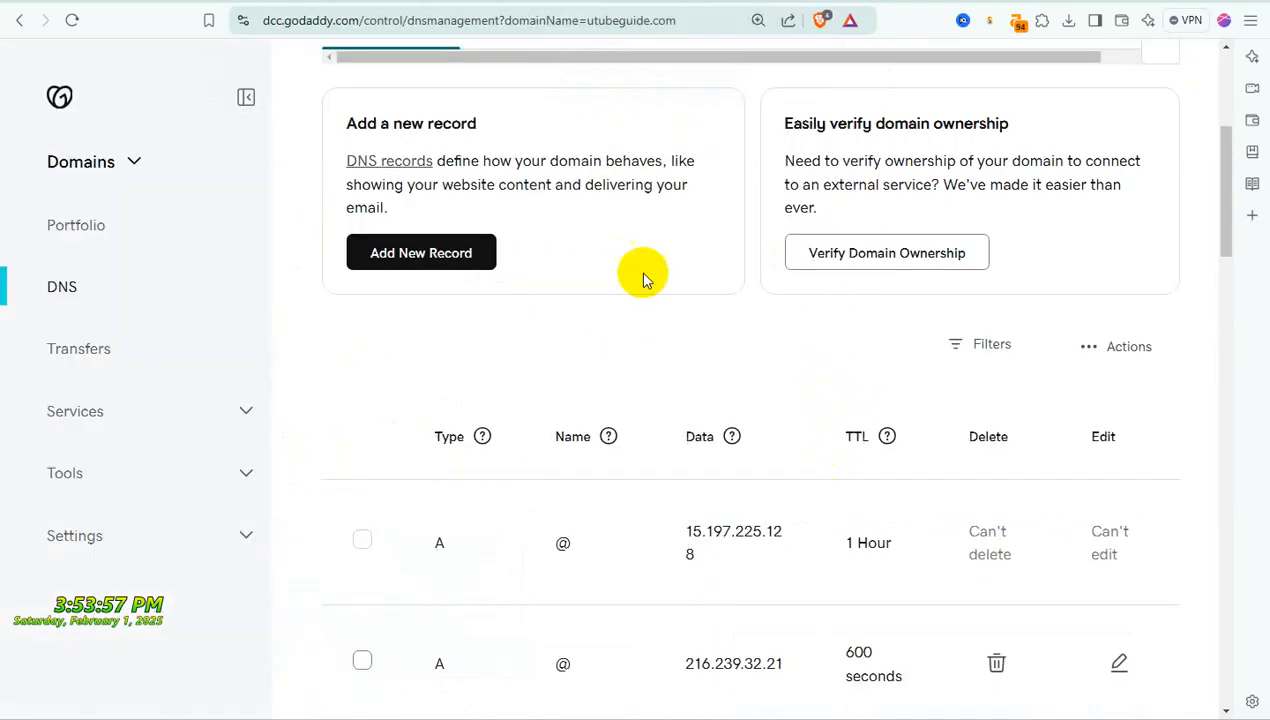
pyautogui.scroll(-4, 625, 347)
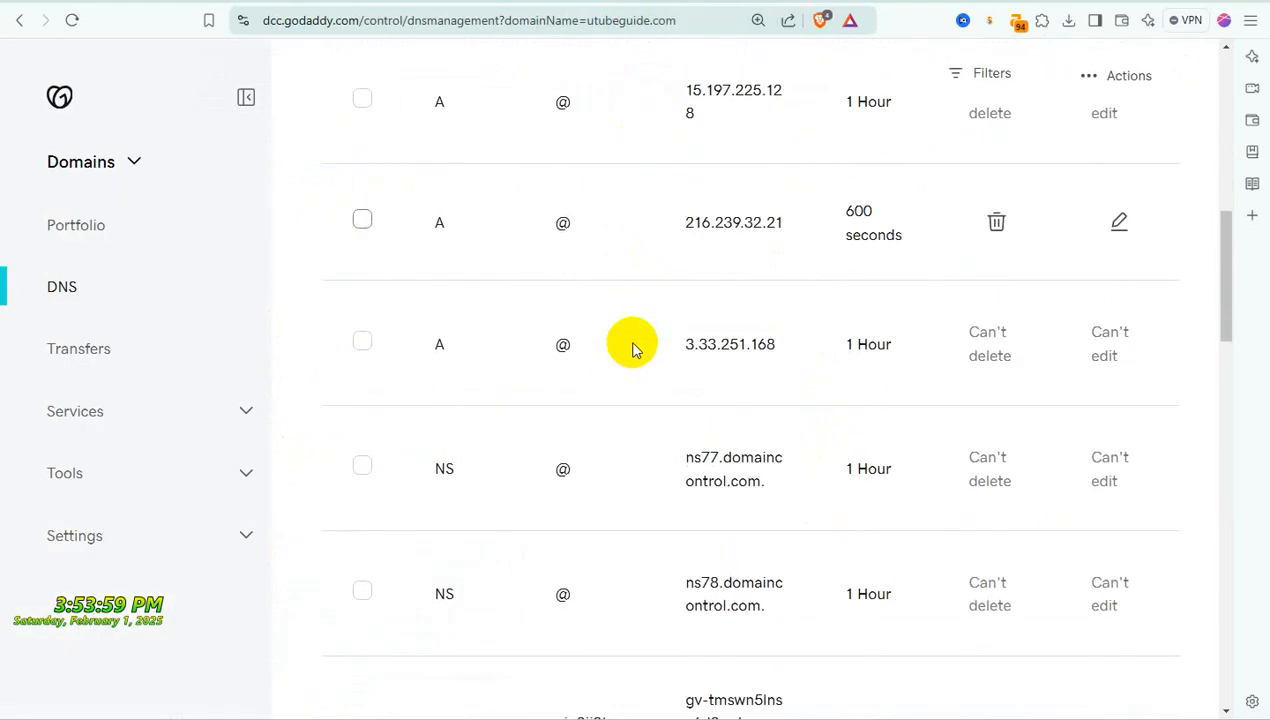
pyautogui.scroll(1, 634, 347)
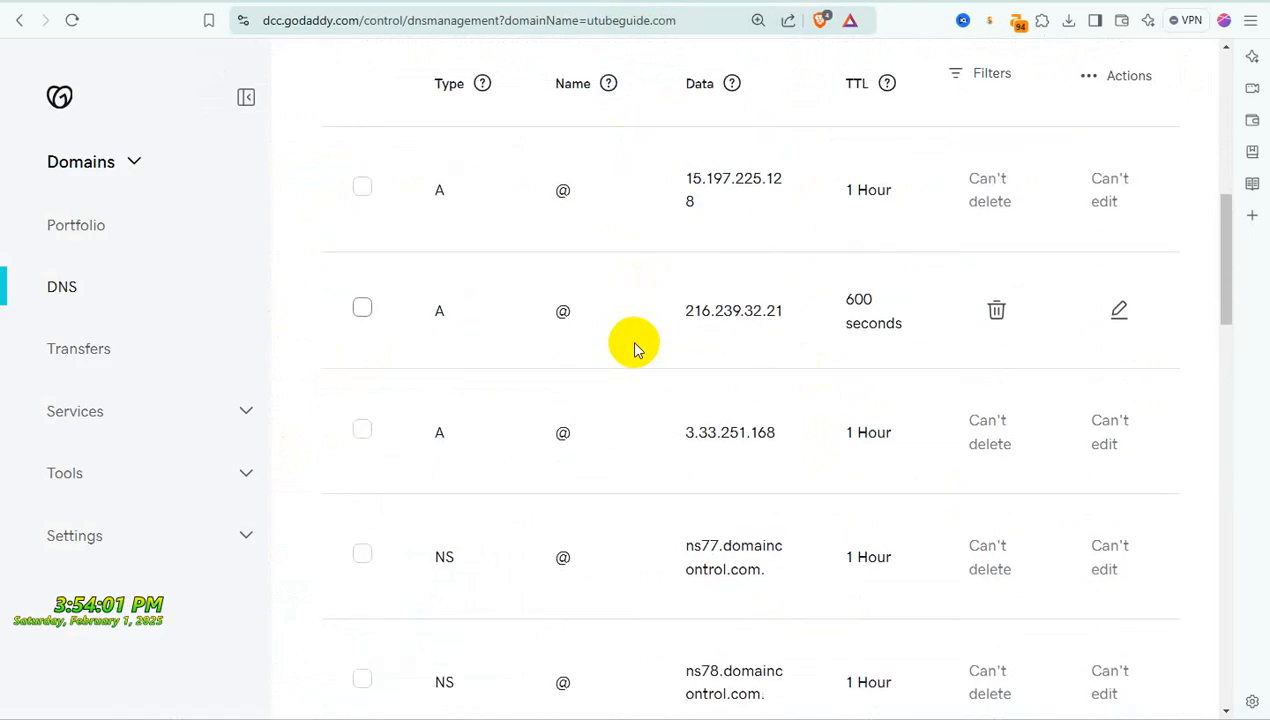
pyautogui.scroll(2, 634, 349)
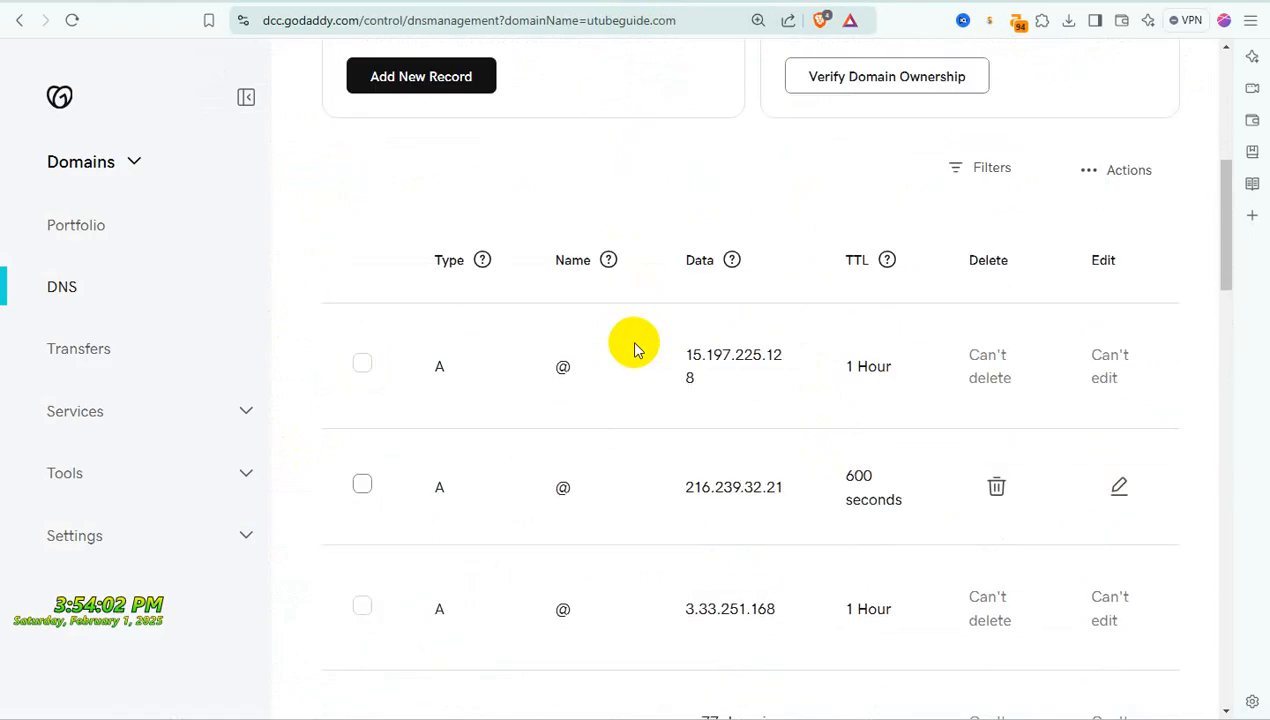
# - Add and save another A record with name @ and value 216.239.34.21, and check it in the records table
pyautogui.click(462, 76)
pyautogui.scroll(2, 462, 80)
pyautogui.click(380, 462)
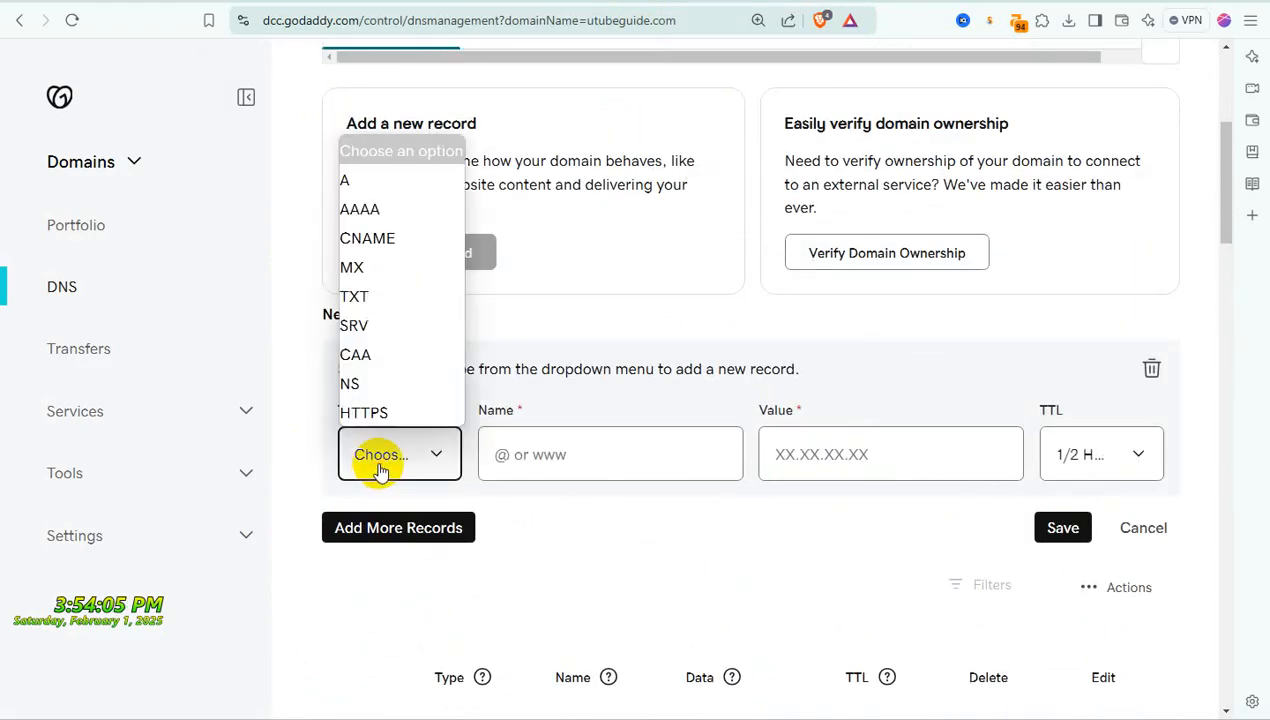
pyautogui.click(365, 182)
pyautogui.click(583, 485)
pyautogui.click(577, 531)
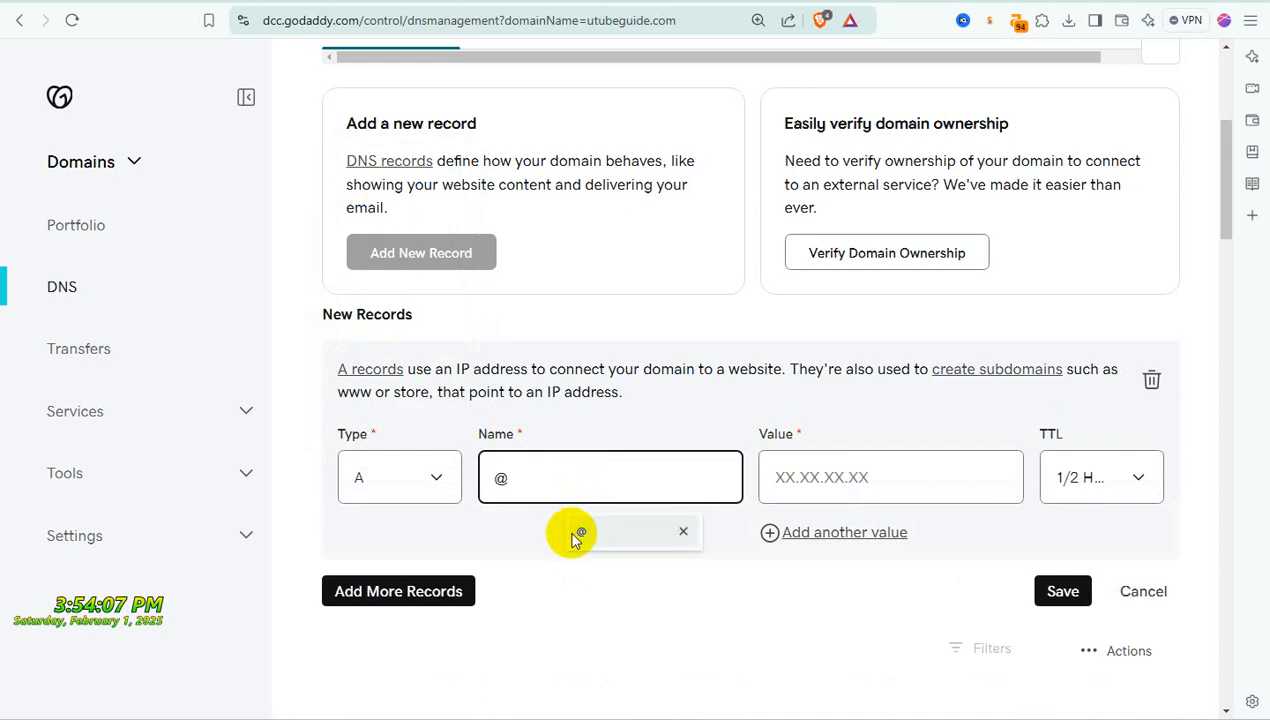
pyautogui.click(850, 480)
pyautogui.hotkey('ctrl', 'v')
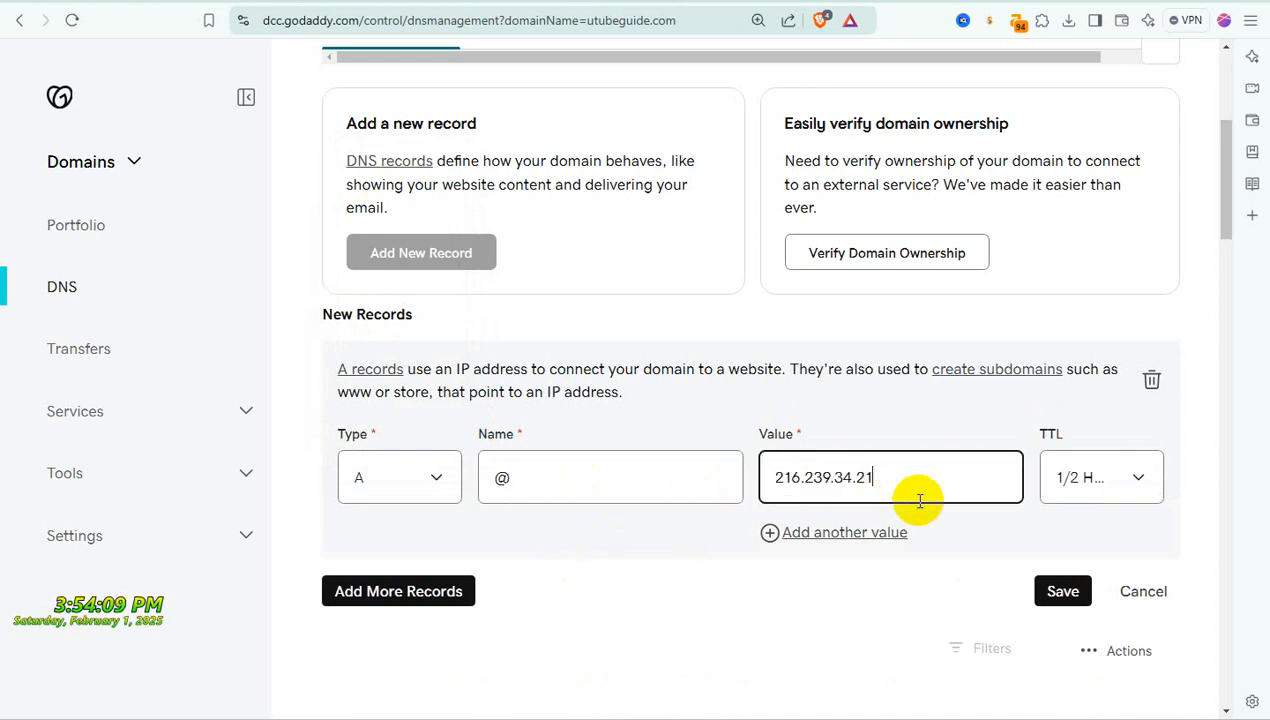
pyautogui.click(1064, 593)
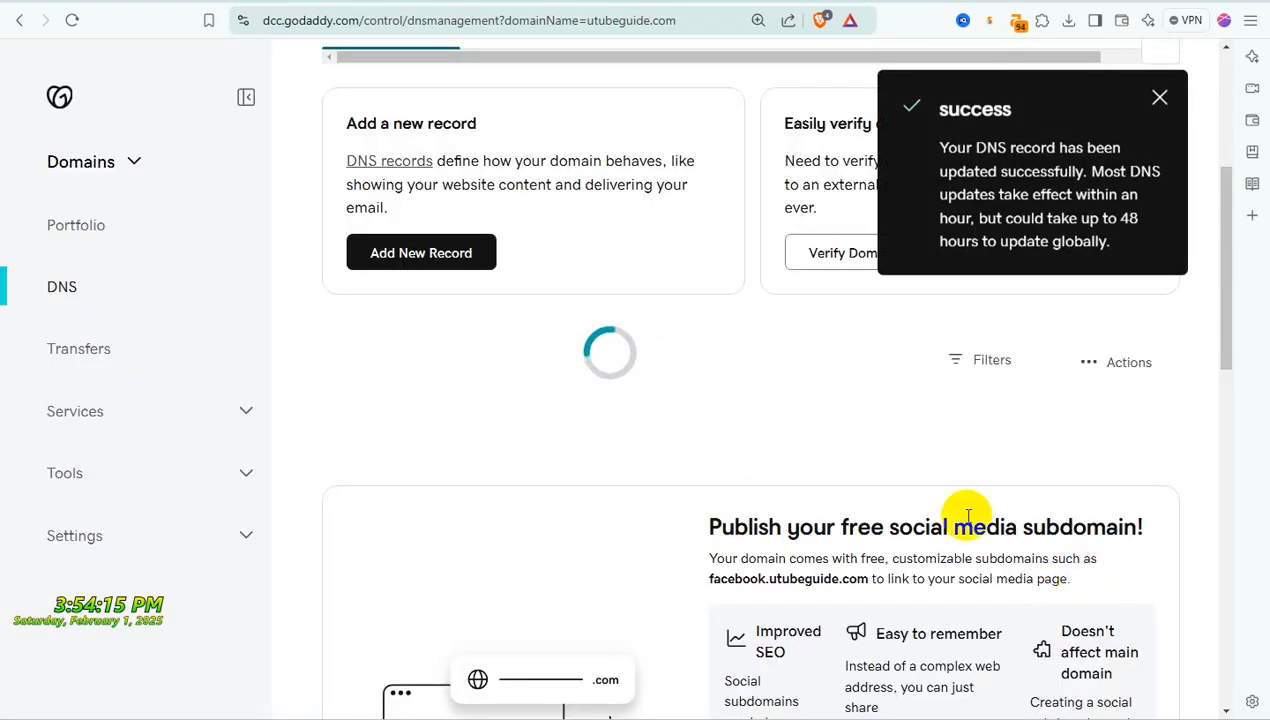
pyautogui.scroll(-3, 968, 523)
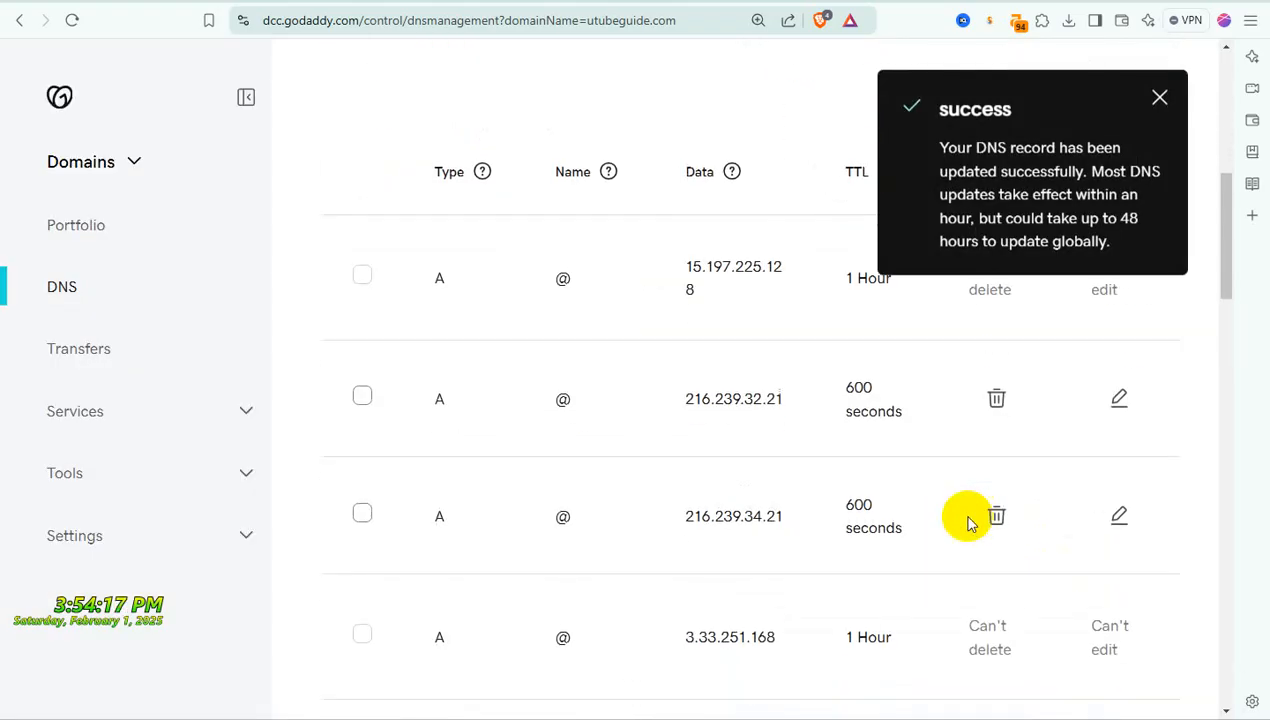
pyautogui.scroll(1, 968, 521)
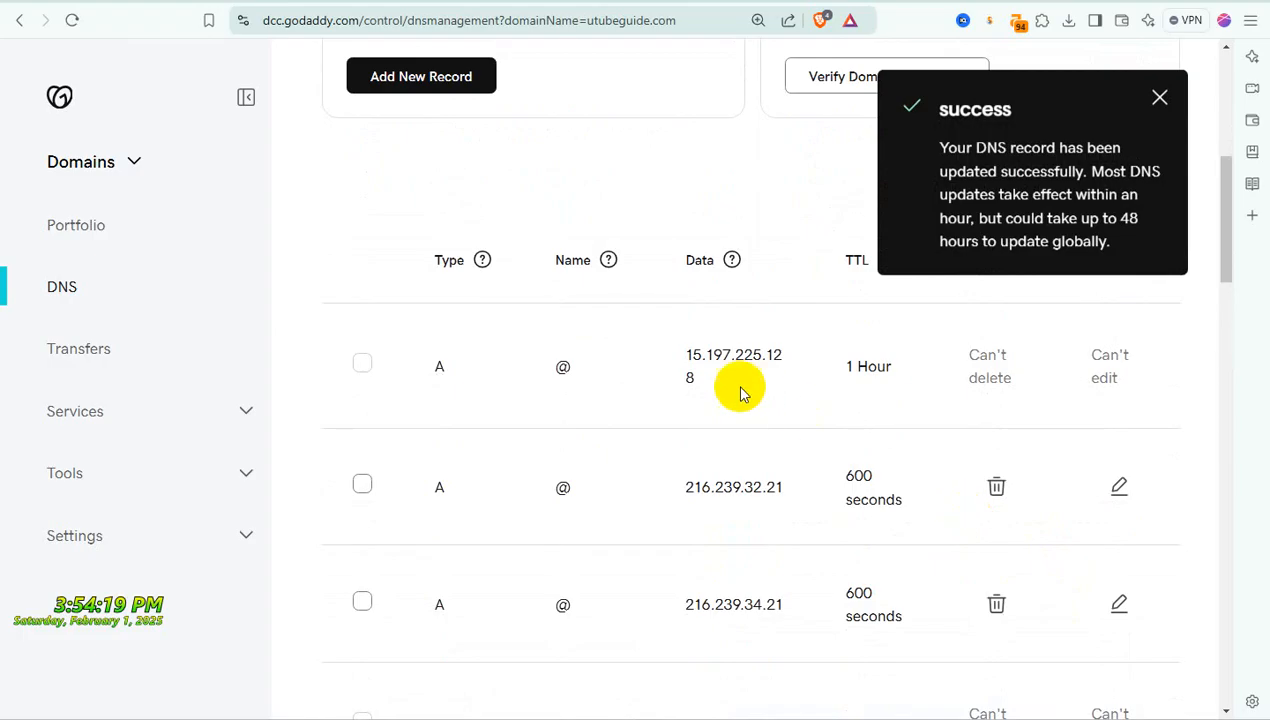
pyautogui.scroll(-1, 825, 425)
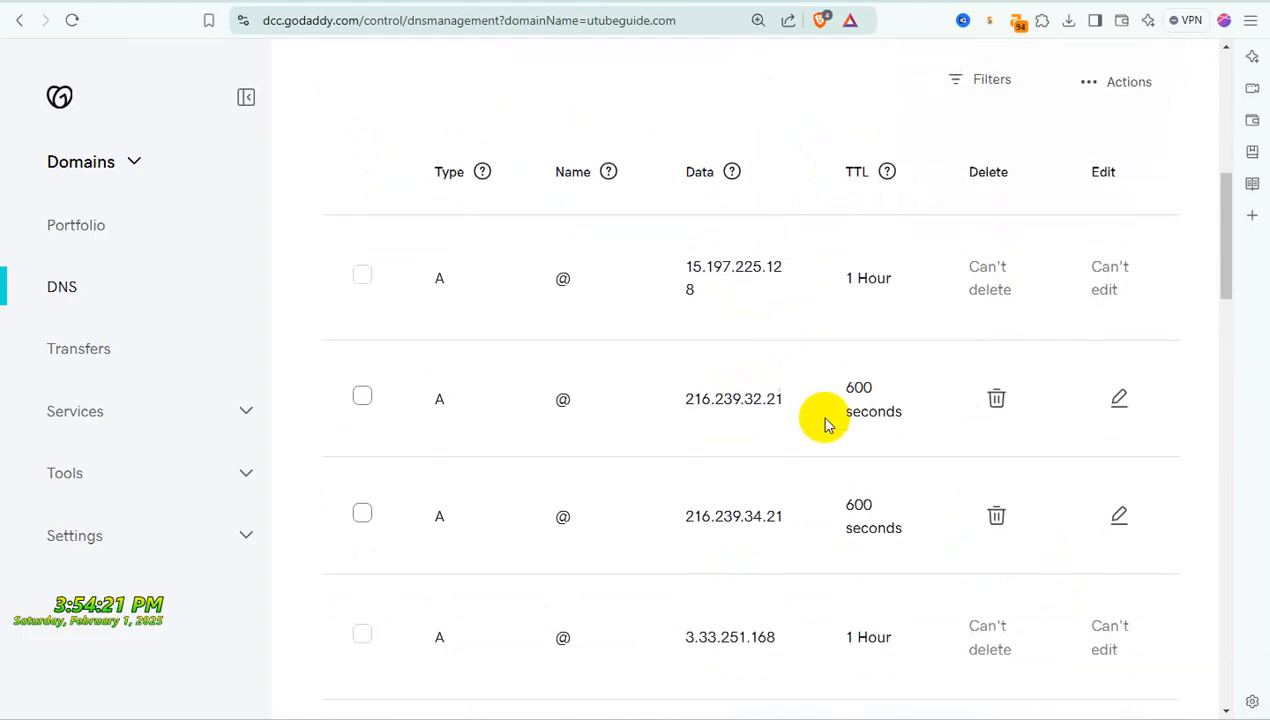
pyautogui.scroll(-2, 825, 425)
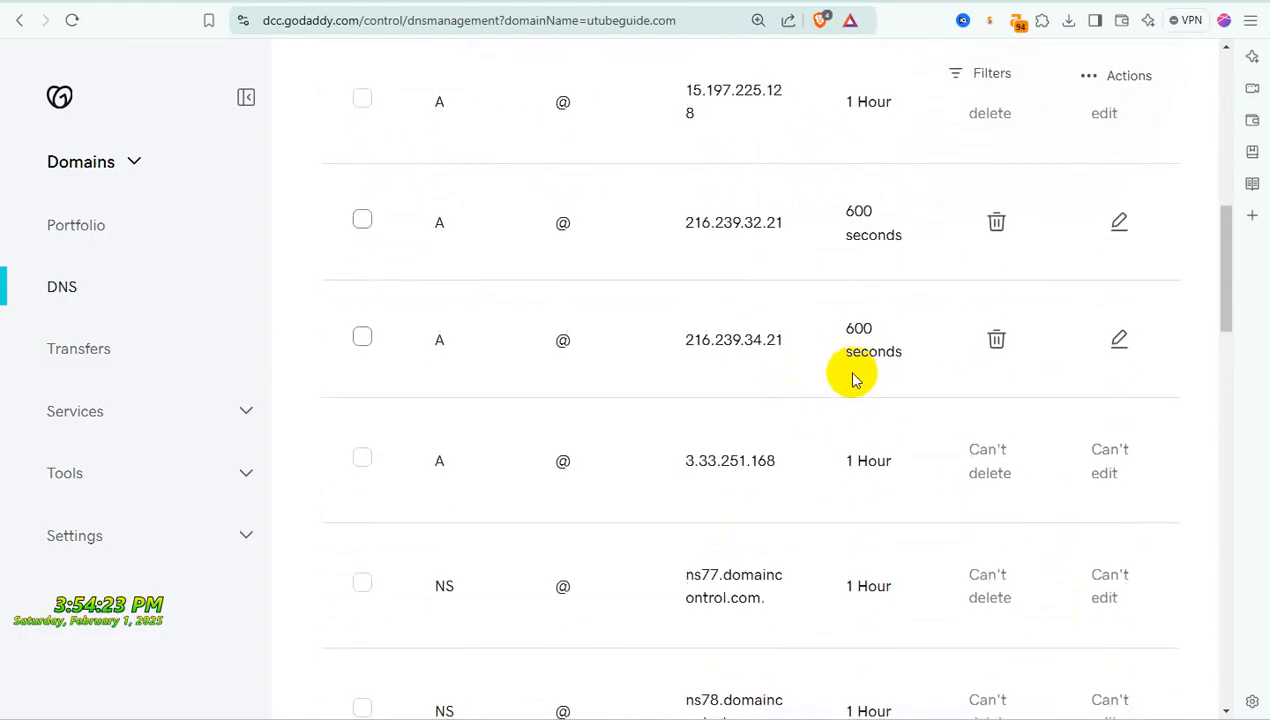
# - Copy the third Google IP, 216.239.36.21, from Blogger Help and return to GoDaddy's DNS records
pyautogui.click(664, 1)
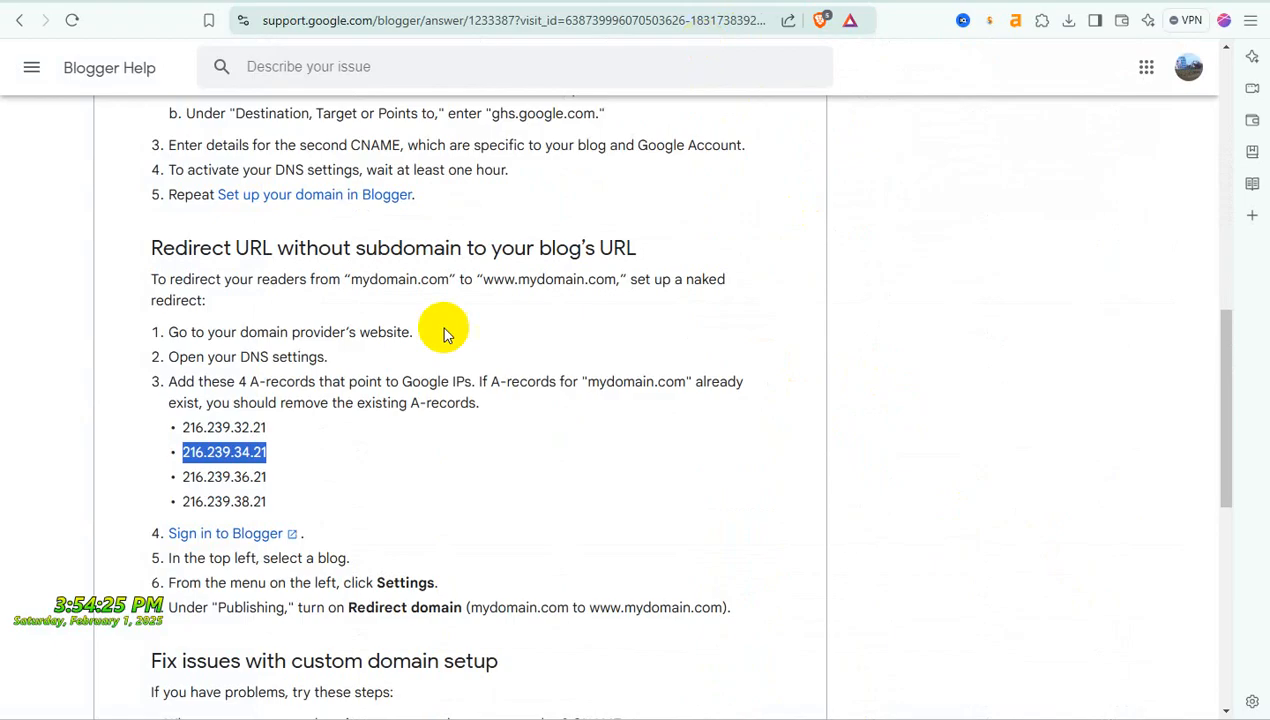
pyautogui.moveTo(185, 477); pyautogui.dragTo(258, 477)
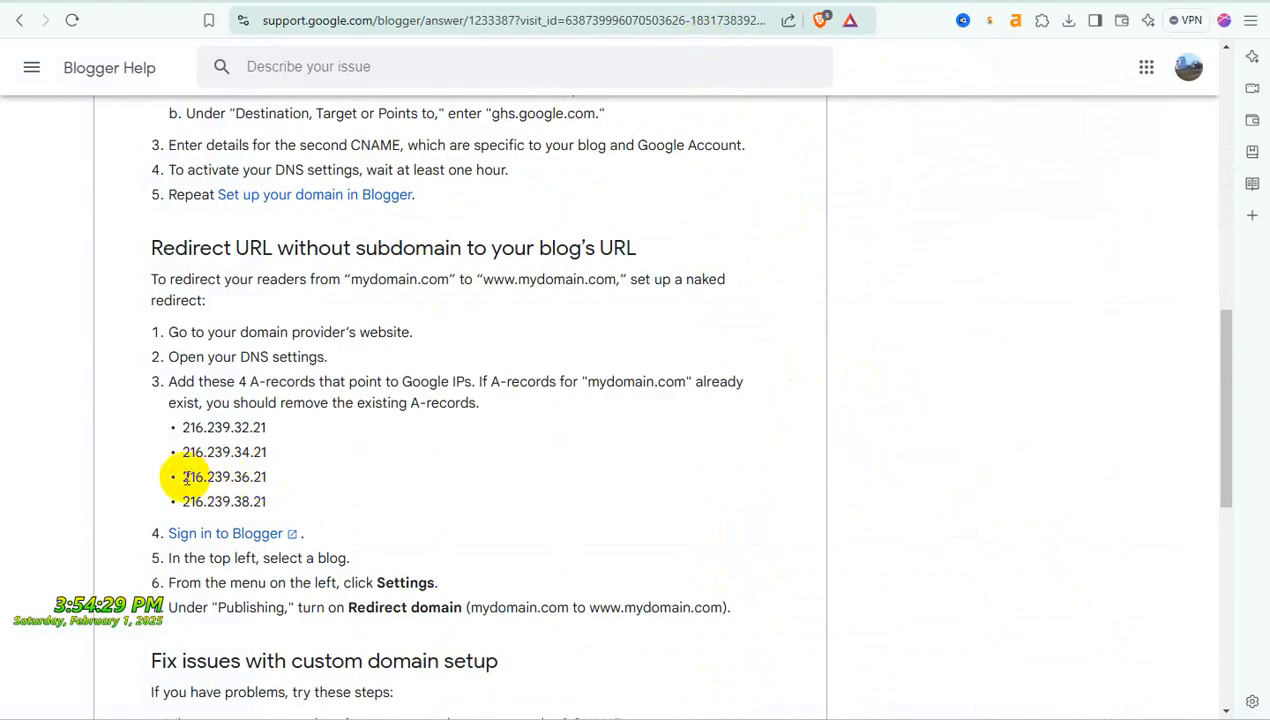
pyautogui.moveTo(184, 478); pyautogui.dragTo(261, 478)
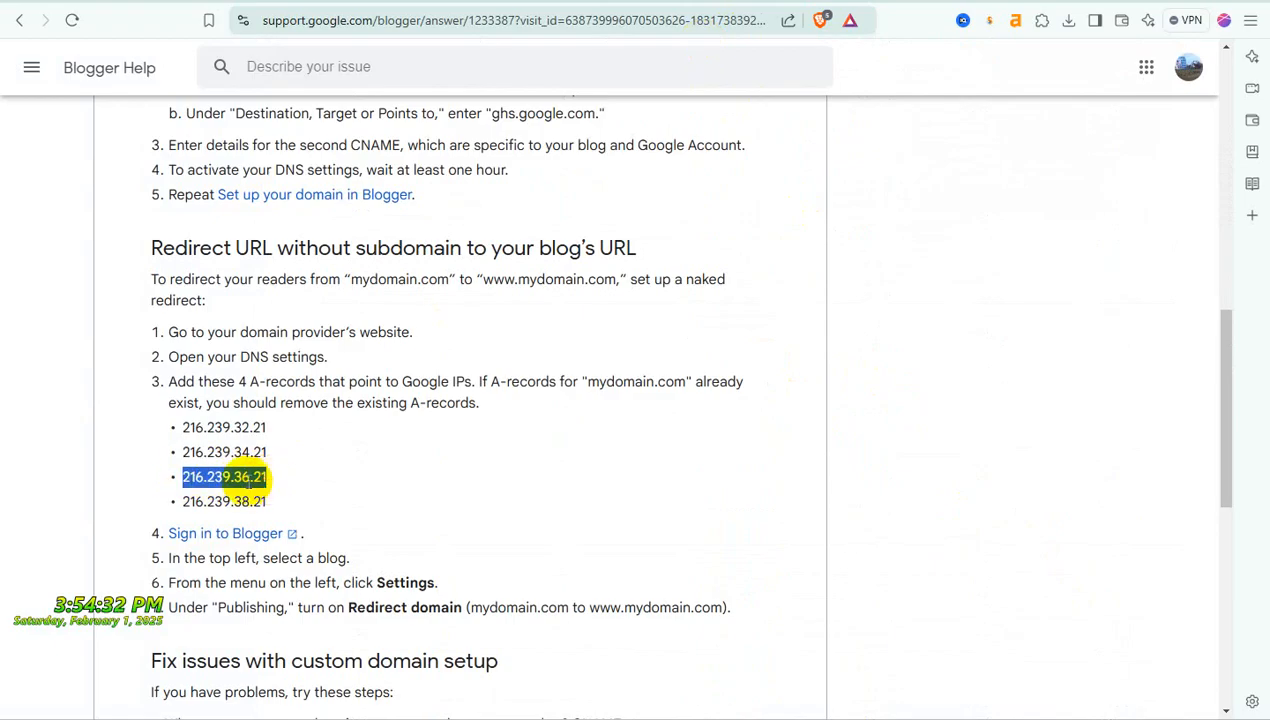
pyautogui.rightClick(248, 480)
pyautogui.click(306, 499)
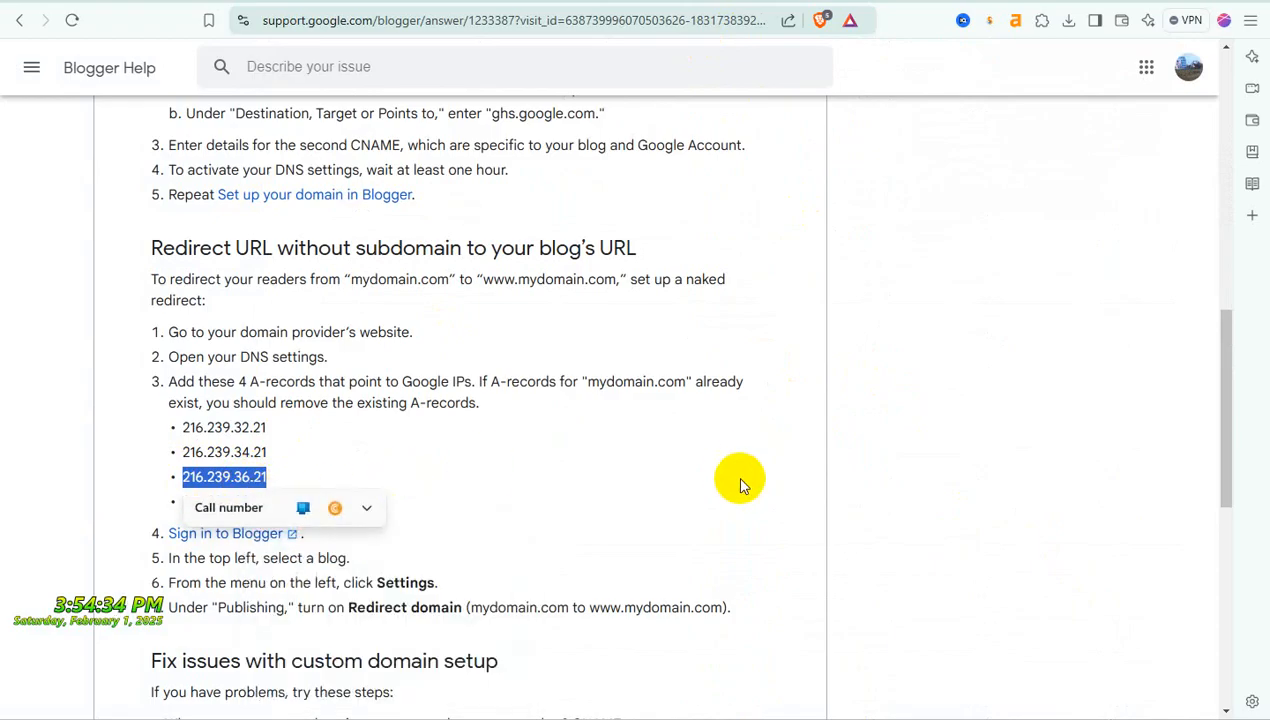
pyautogui.hotkey('alt', 'Tab')
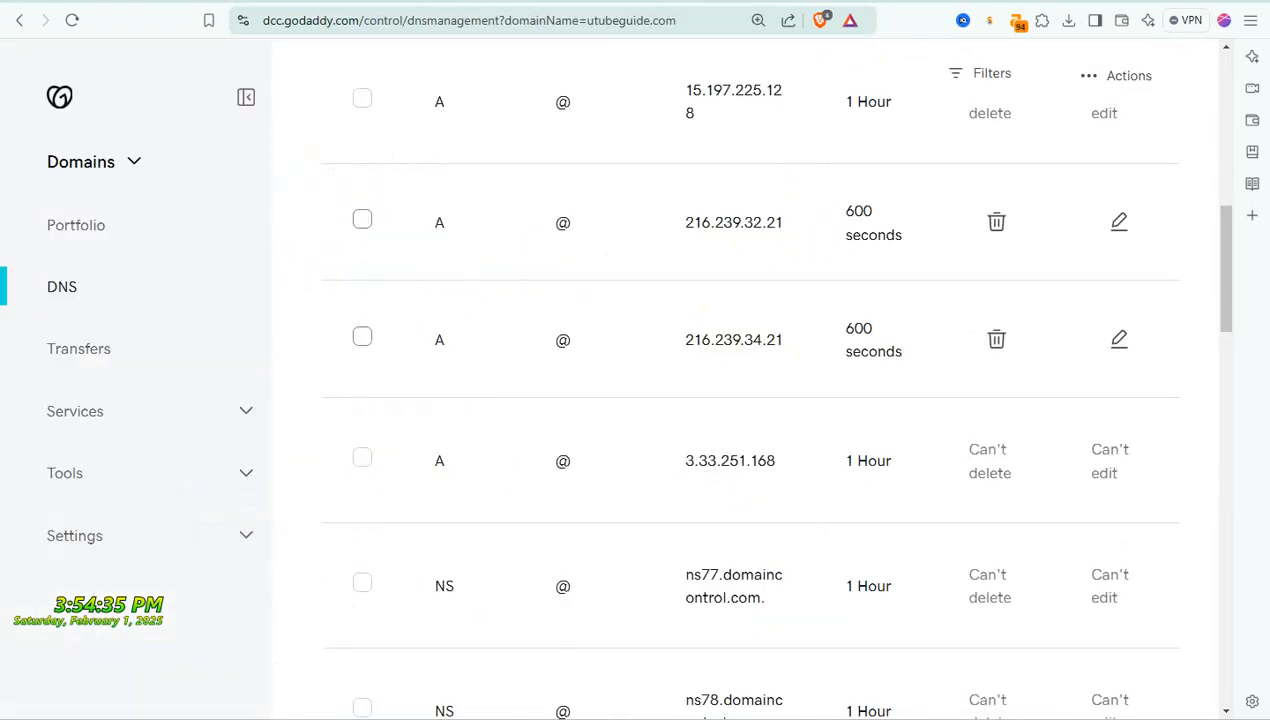
# - Add and save a new A record with name @ and value 216.239.36.21, and check it in the records table
pyautogui.scroll(5, 720, 318)
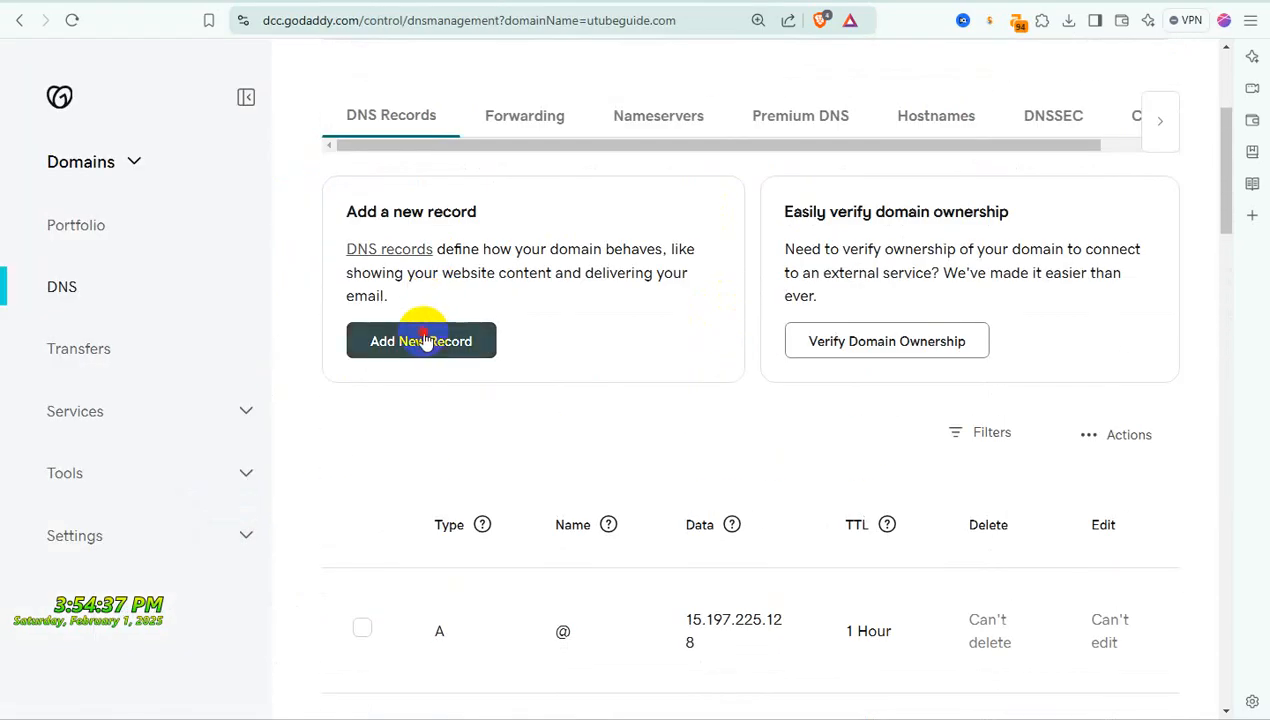
pyautogui.click(420, 328)
pyautogui.click(410, 560)
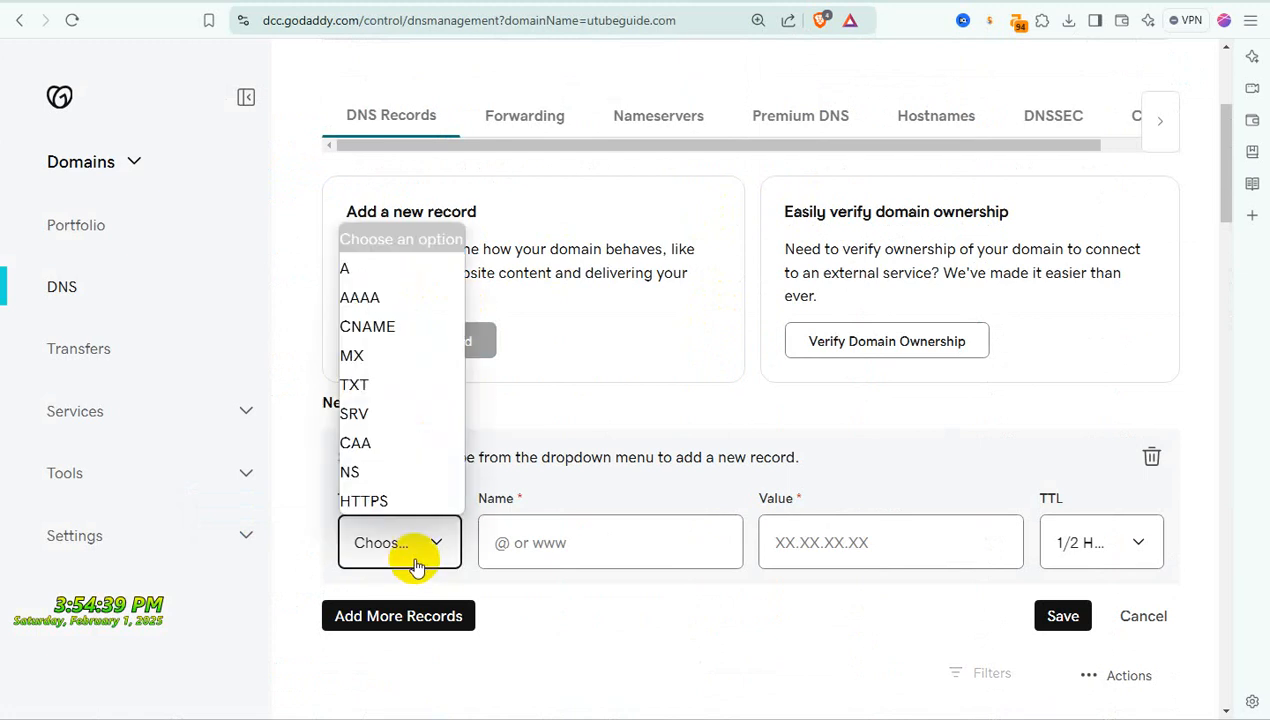
pyautogui.click(371, 270)
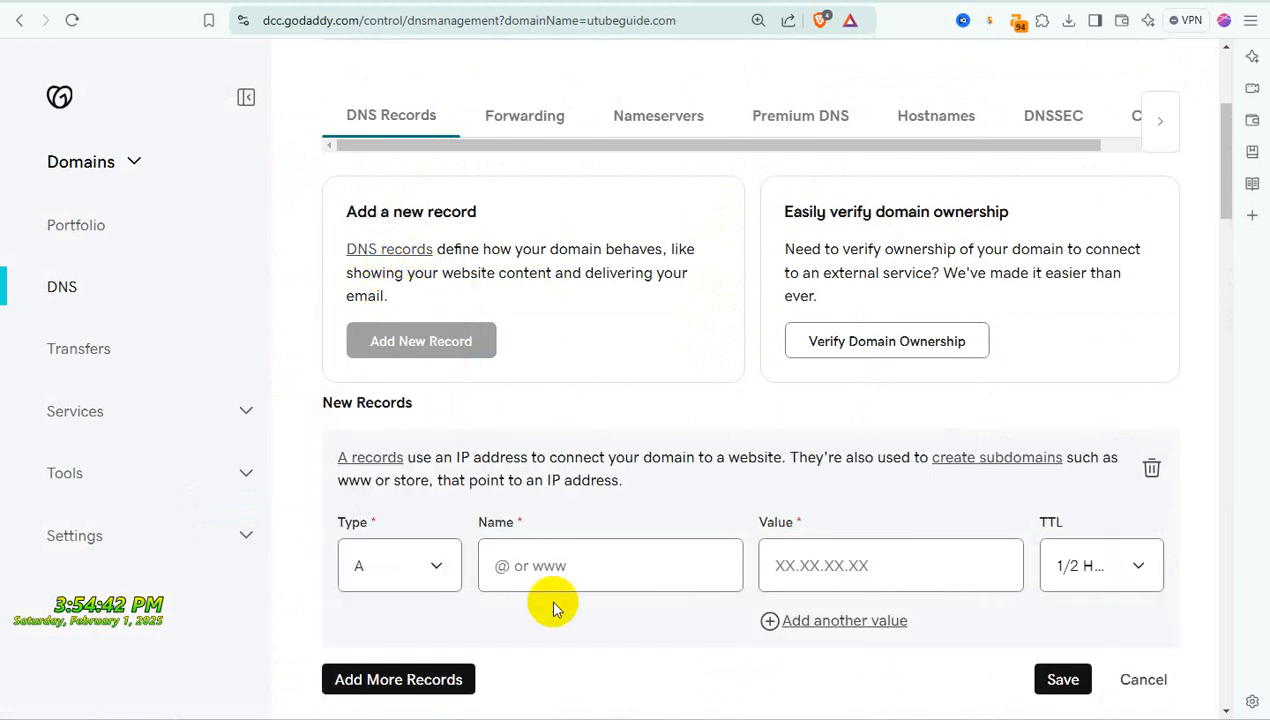
pyautogui.click(547, 566)
pyautogui.click(583, 622)
pyautogui.click(845, 568)
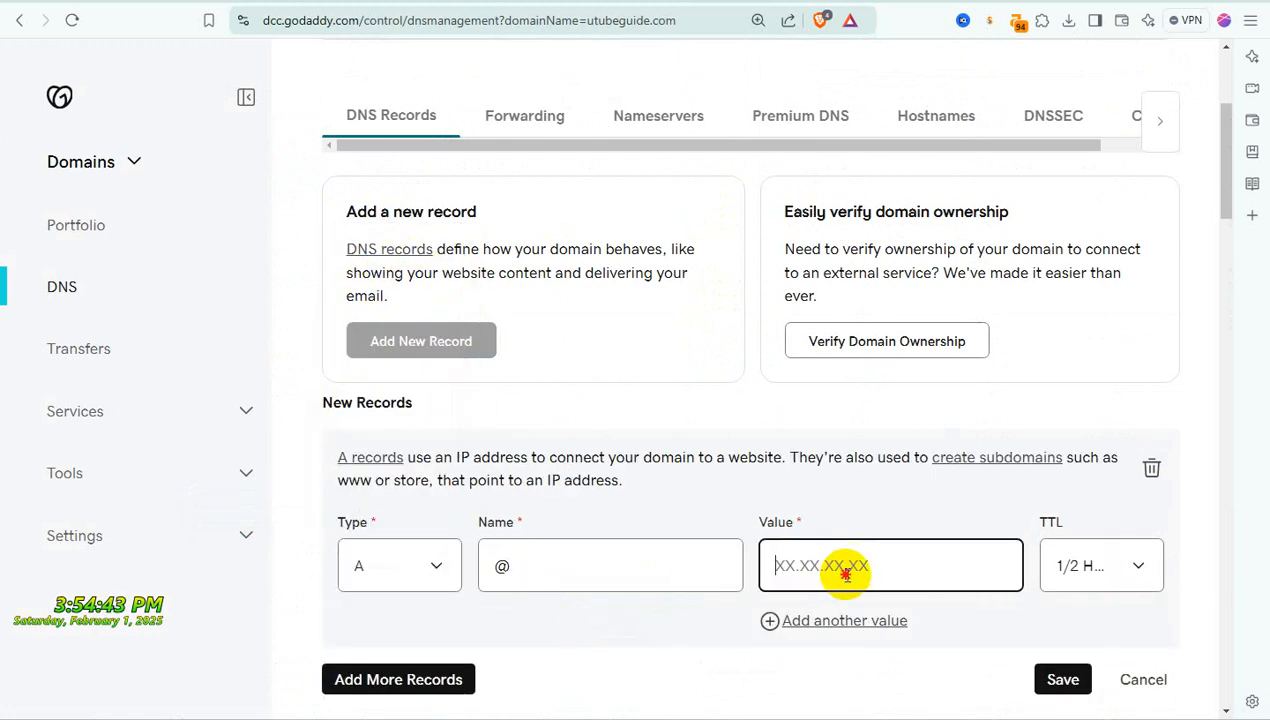
pyautogui.click(1063, 683)
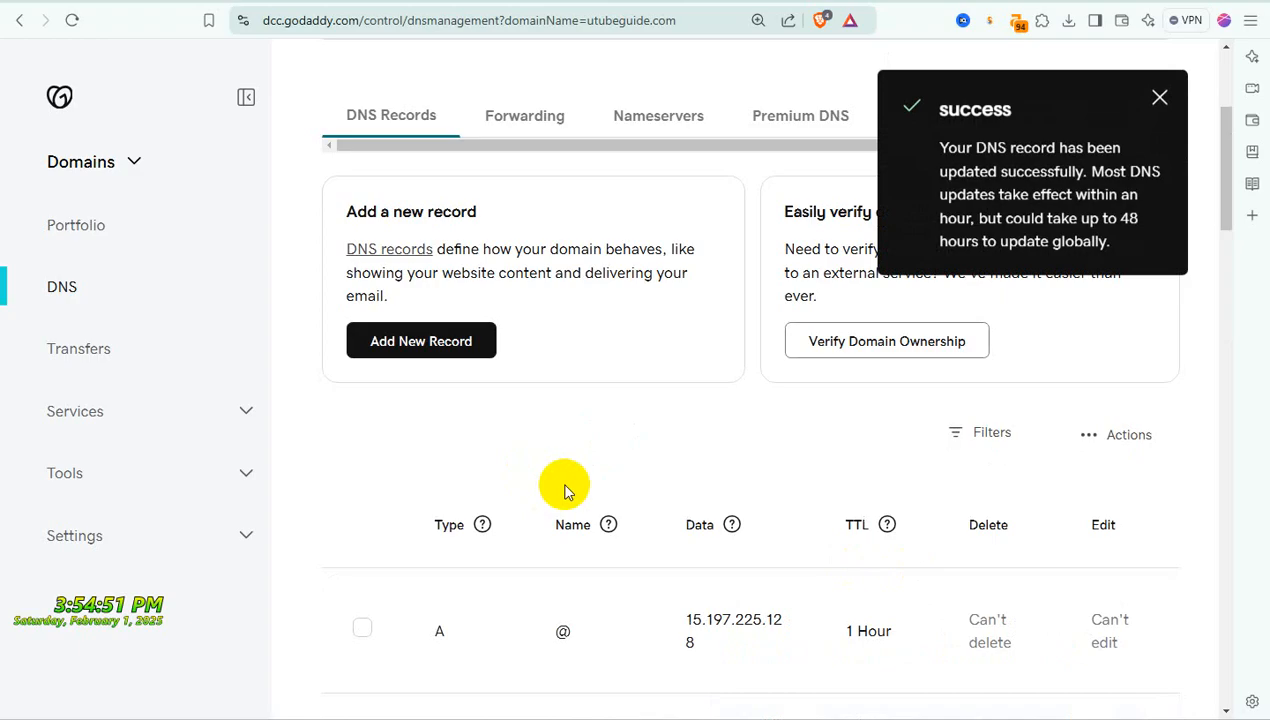
pyautogui.scroll(-4, 680, 515)
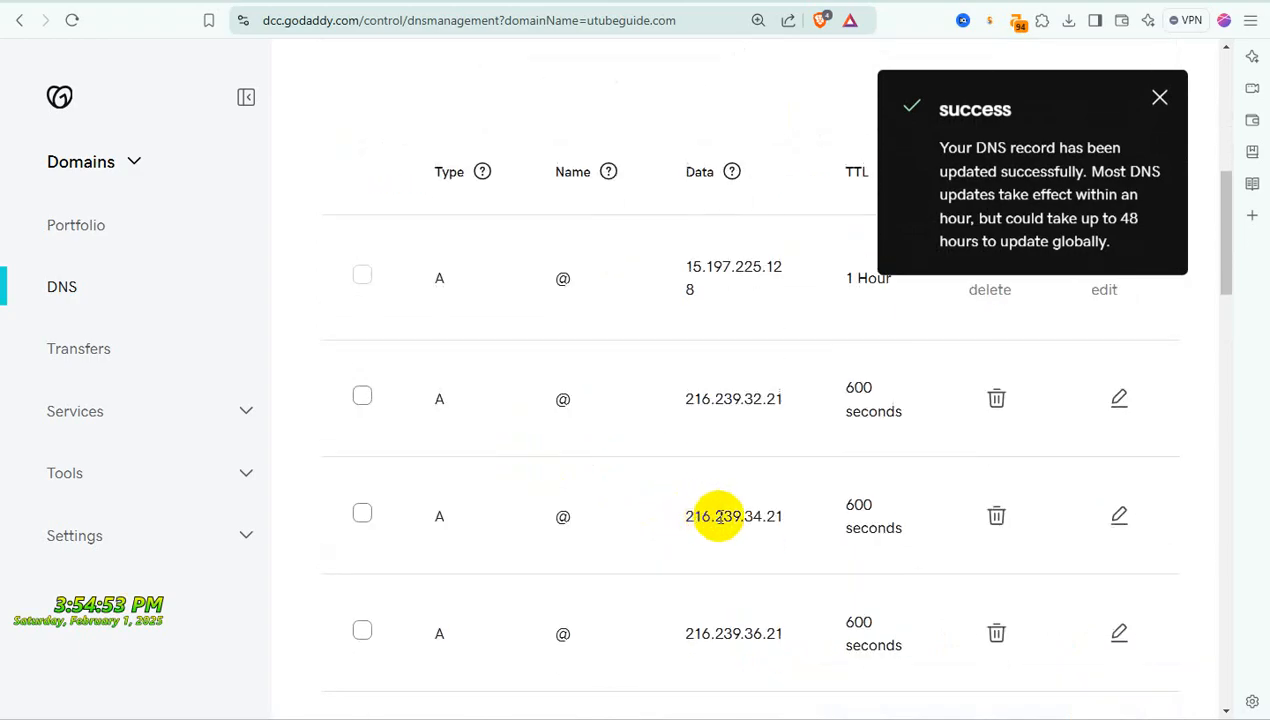
pyautogui.scroll(-1, 718, 516)
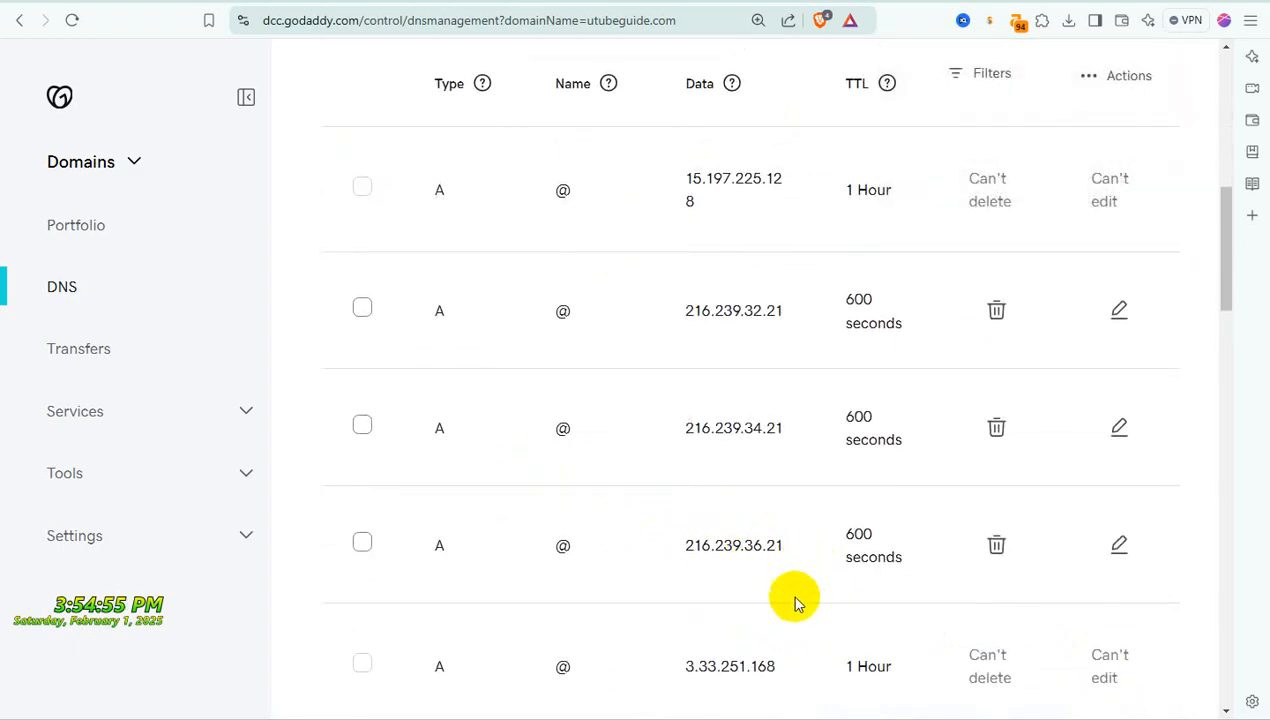
# - Copy the fourth Google IP, 216.239.38.21, from Blogger Help and switch back to GoDaddy's DNS records
pyautogui.hotkey('ctrl', 'Tab')
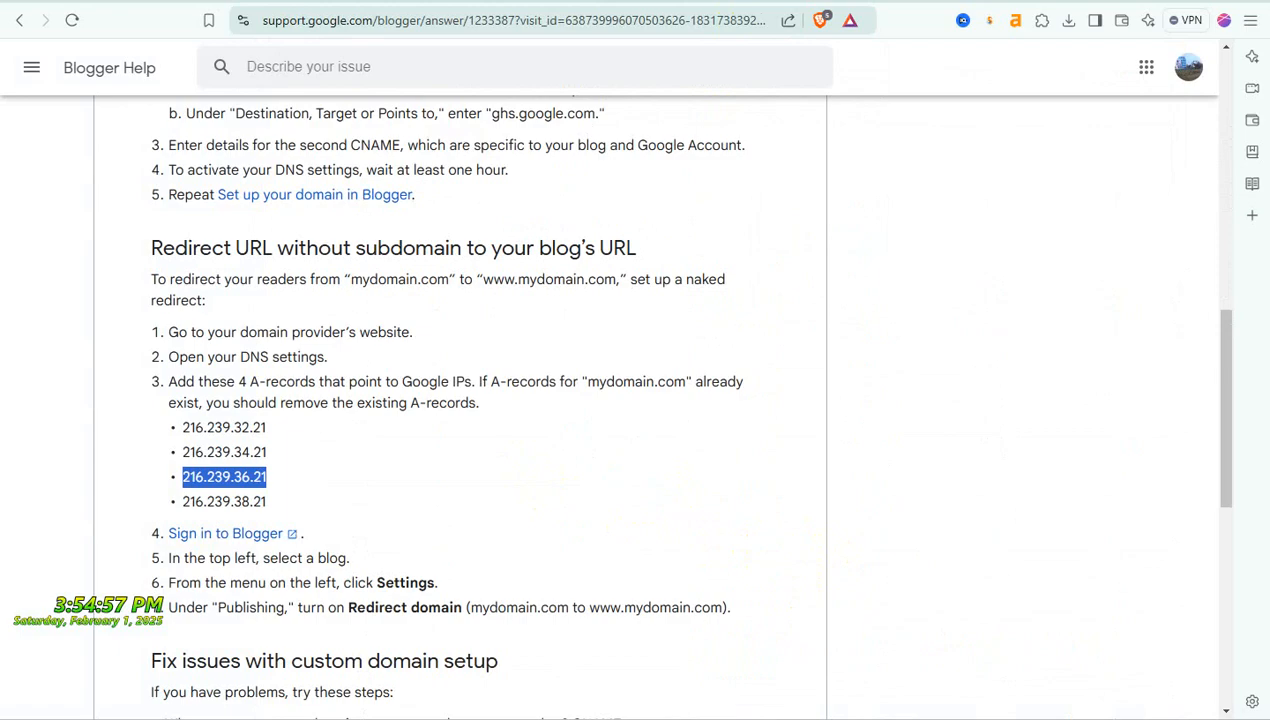
pyautogui.click(186, 502)
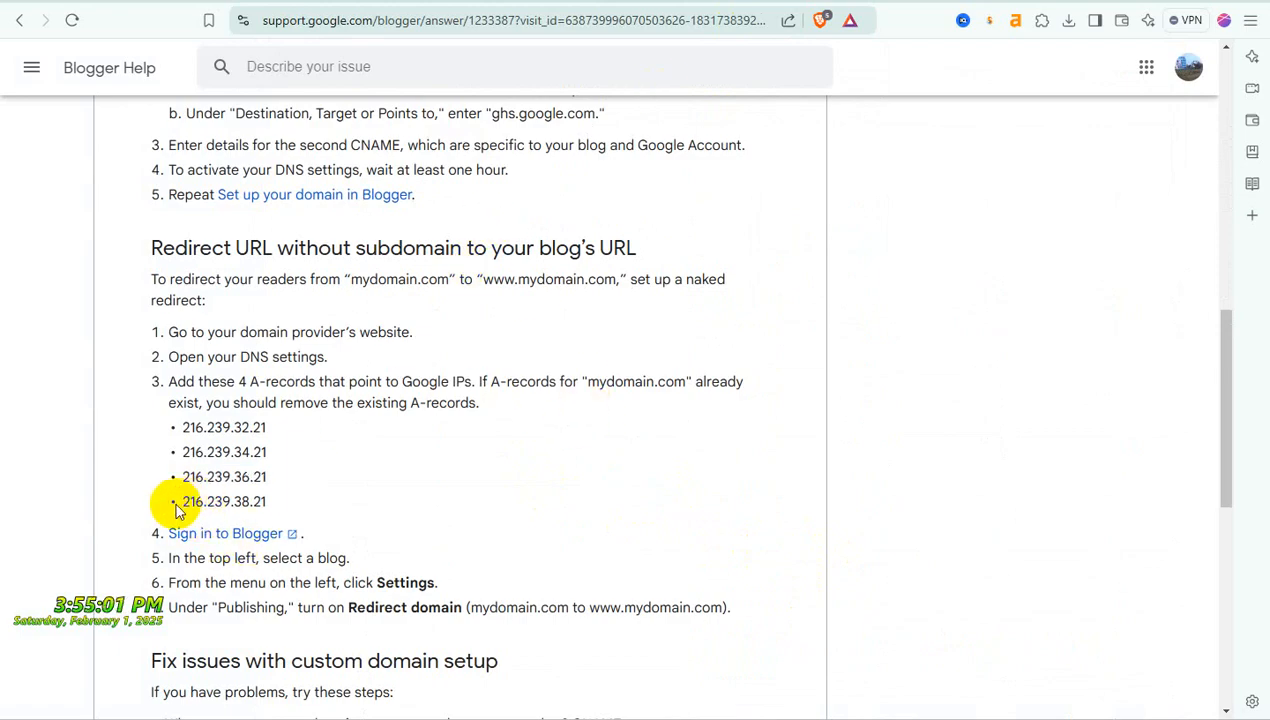
pyautogui.moveTo(186, 503); pyautogui.dragTo(254, 502)
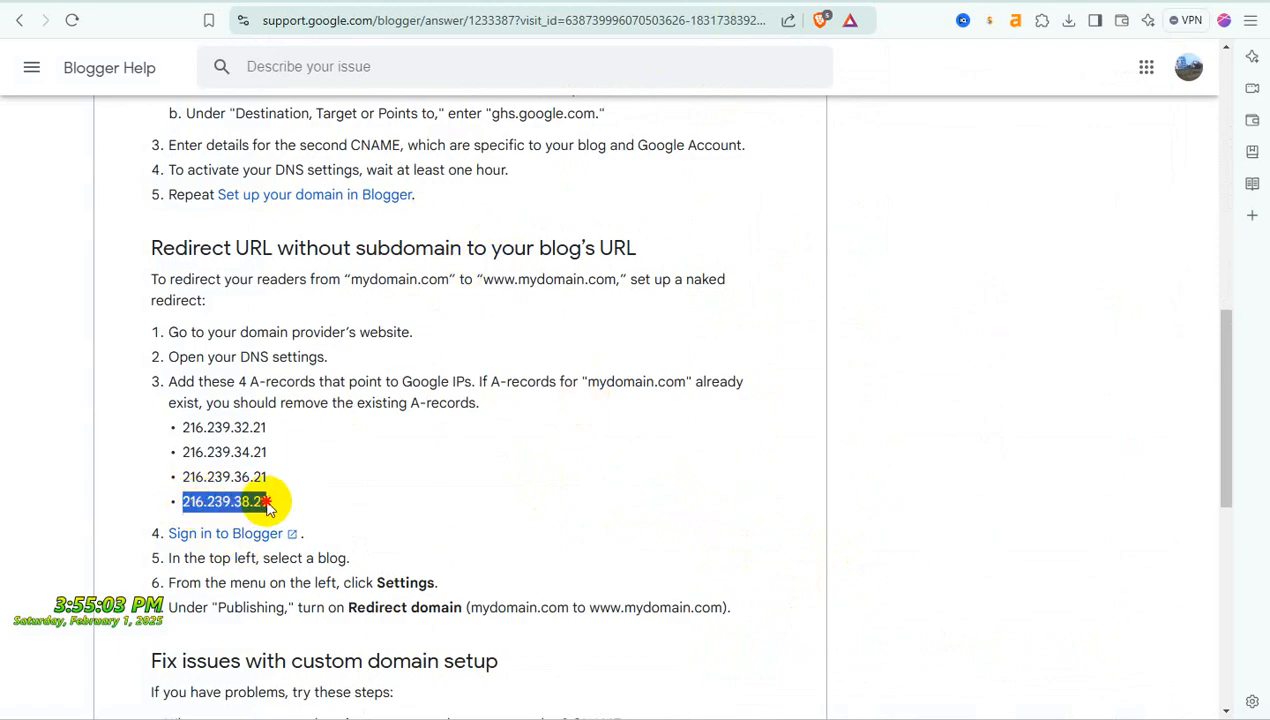
pyautogui.rightClick(252, 503)
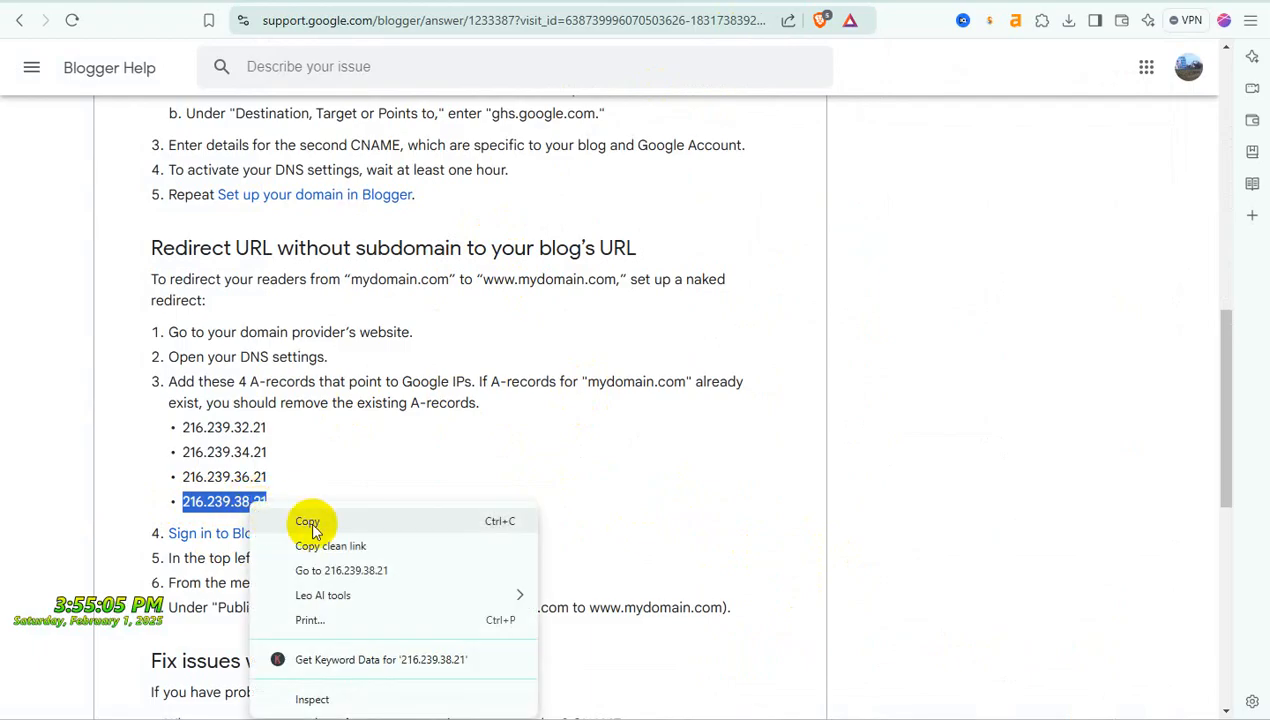
pyautogui.click(310, 523)
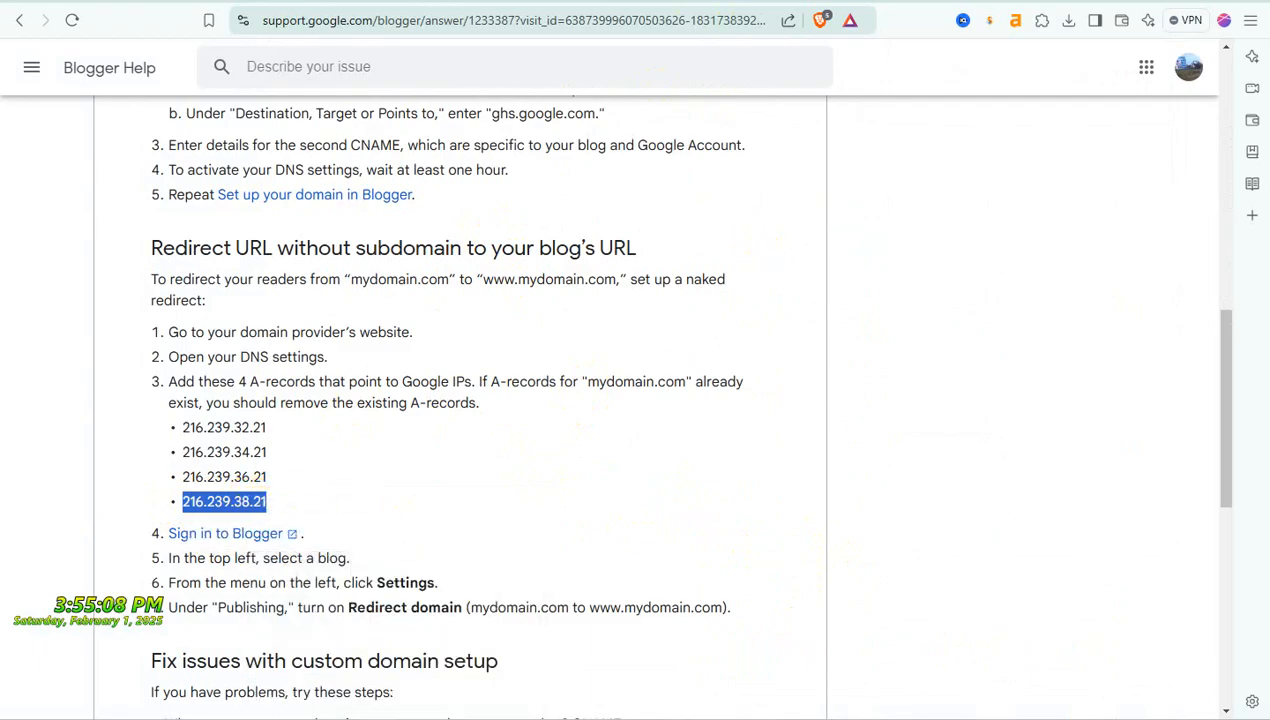
pyautogui.hotkey('ctrl', 'Tab')
# - Add and save the last A record with name @ and value 216.239.38.21, keeping the default TTL, and review the records table
pyautogui.scroll(5, 622, 416)
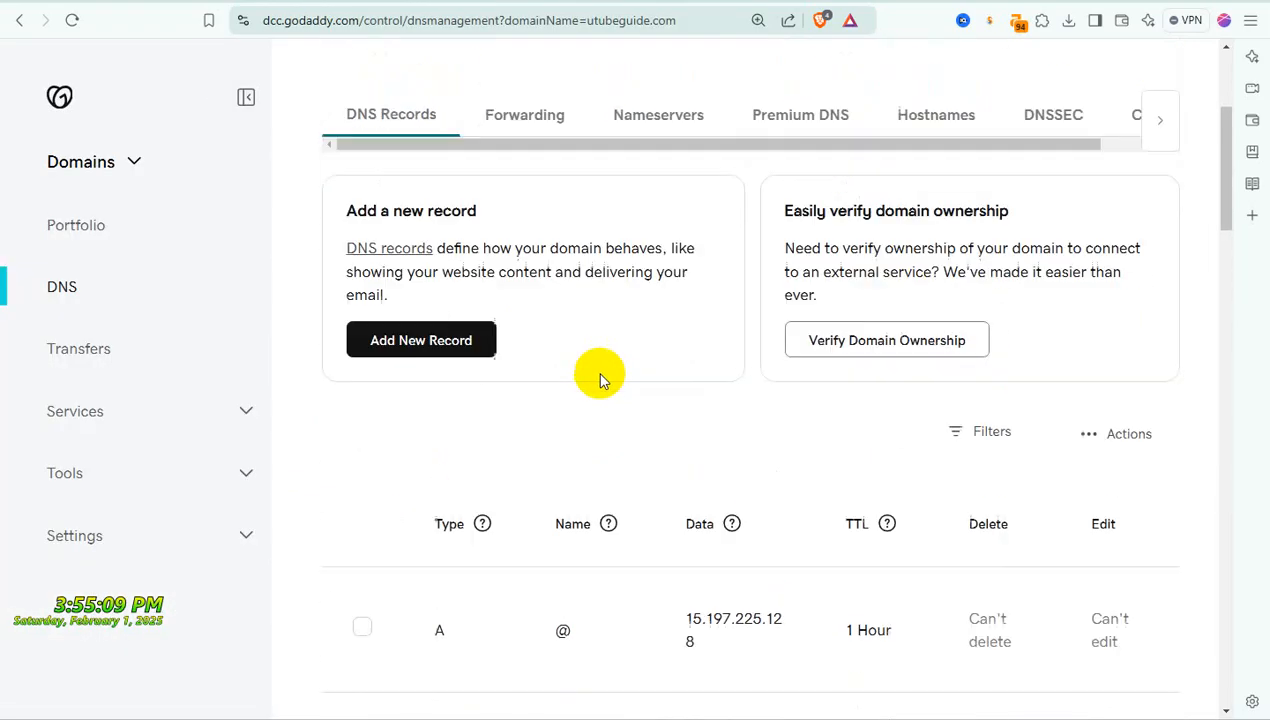
pyautogui.click(437, 431)
pyautogui.scroll(-3, 449, 520)
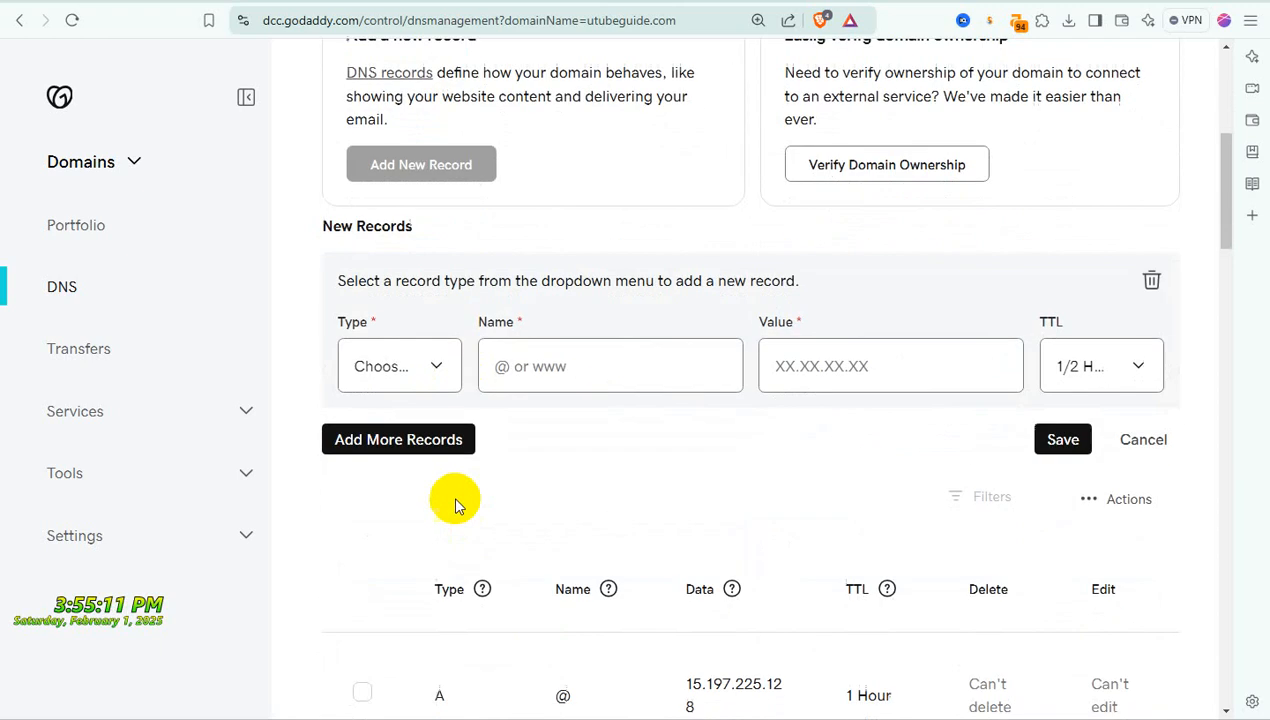
pyautogui.click(405, 387)
pyautogui.click(354, 434)
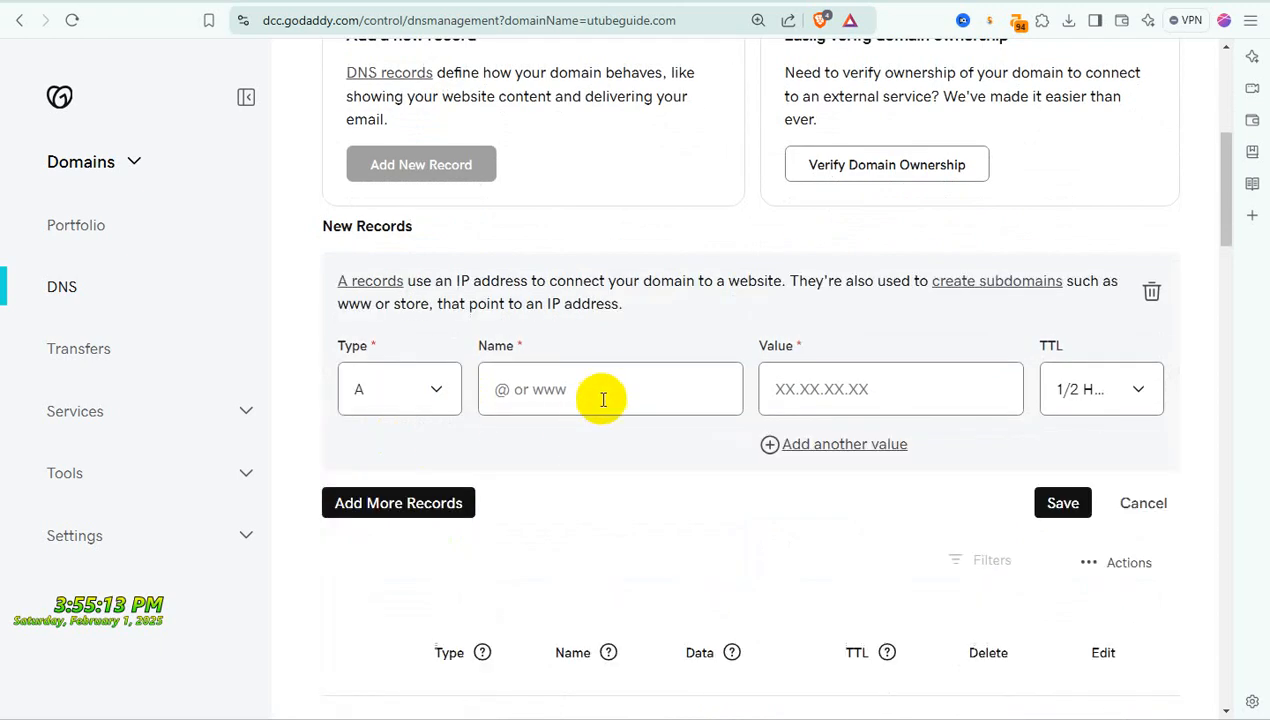
pyautogui.click(599, 386)
pyautogui.click(581, 445)
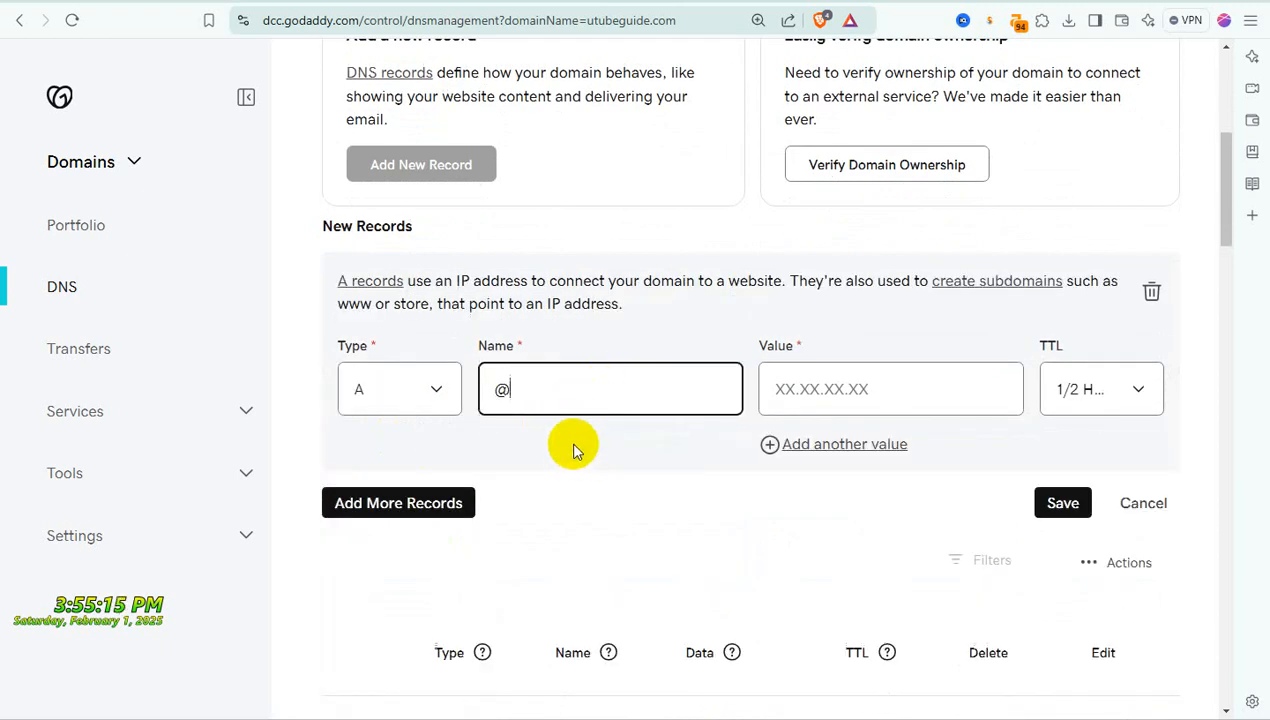
pyautogui.click(838, 386)
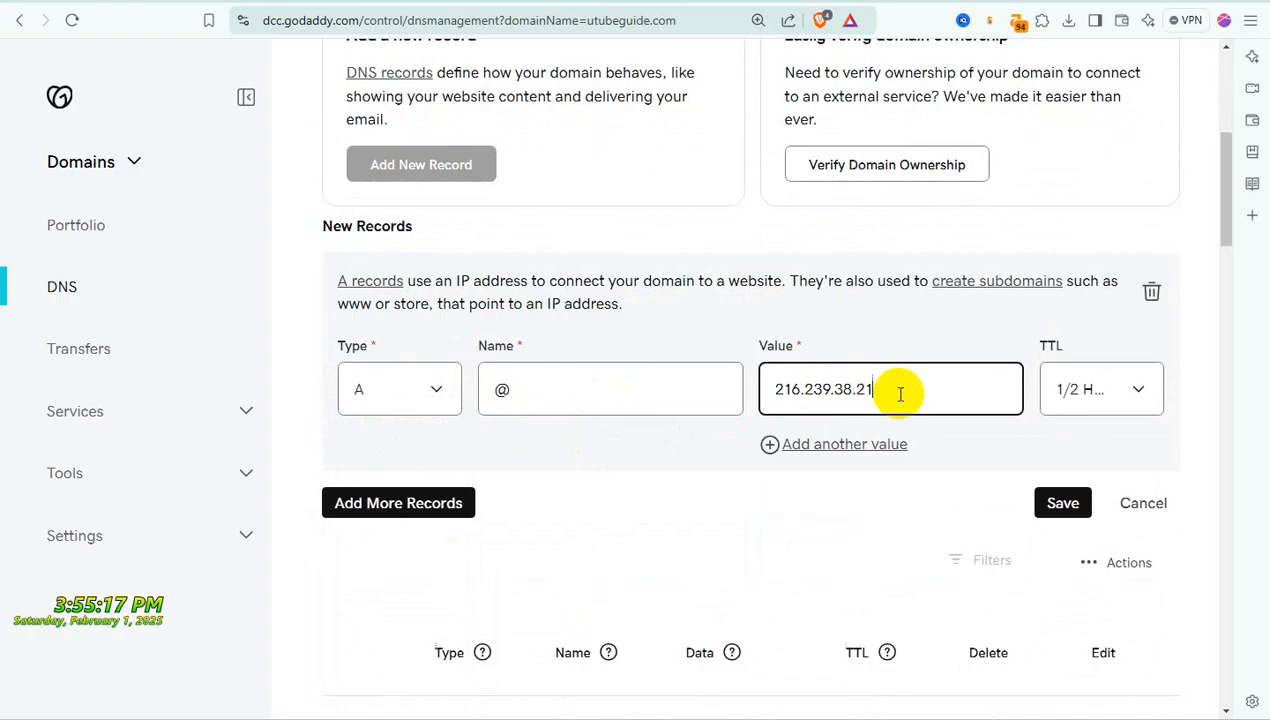
pyautogui.click(1060, 502)
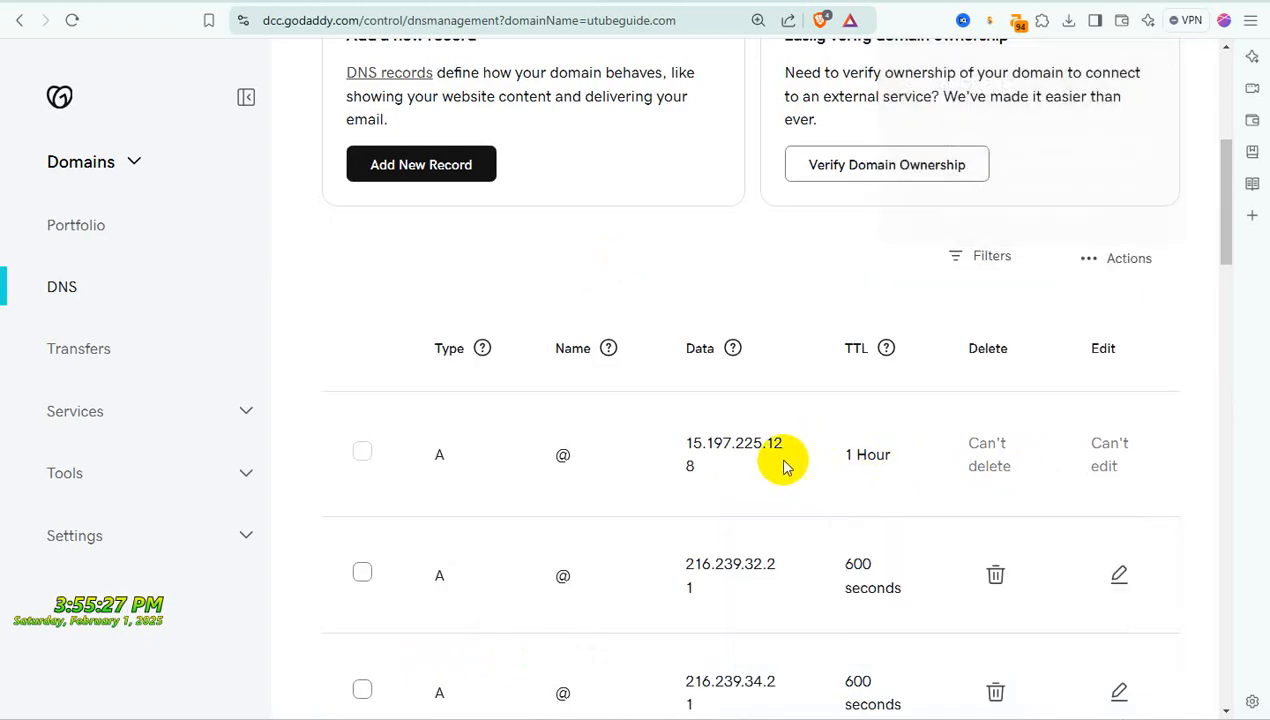
pyautogui.scroll(-2, 783, 463)
pyautogui.scroll(5, 783, 463)
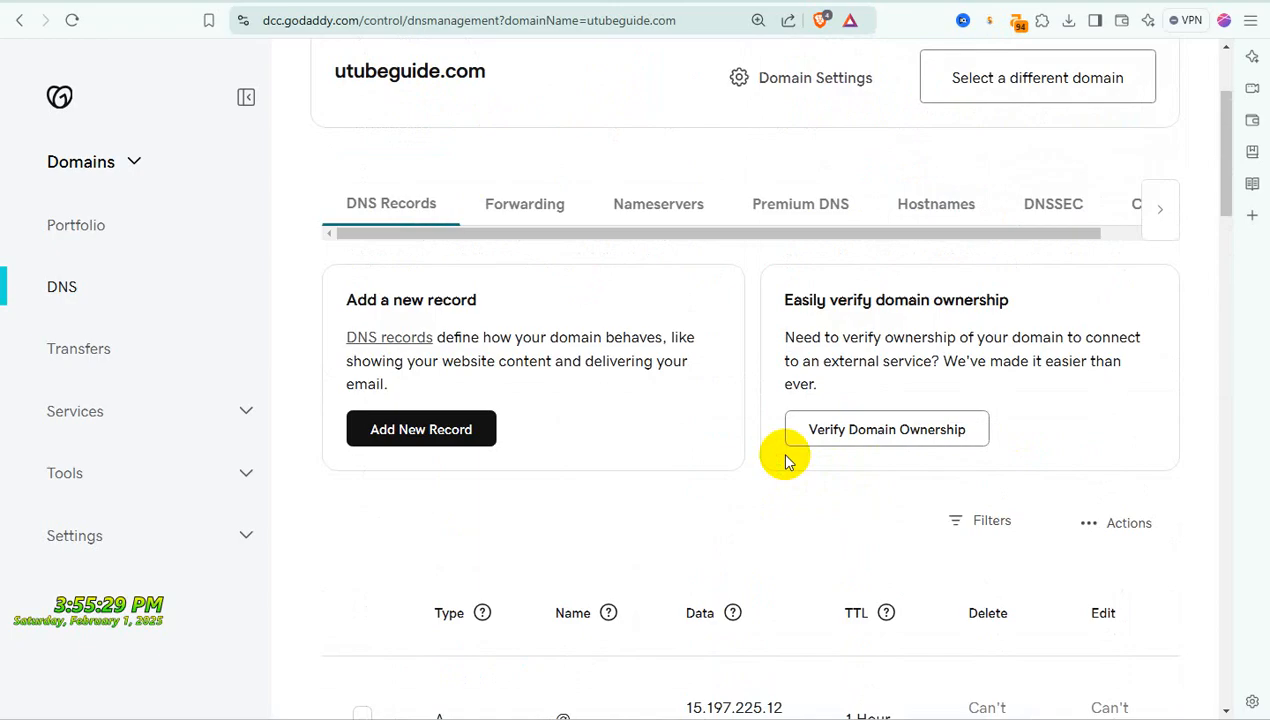
pyautogui.scroll(-2, 785, 460)
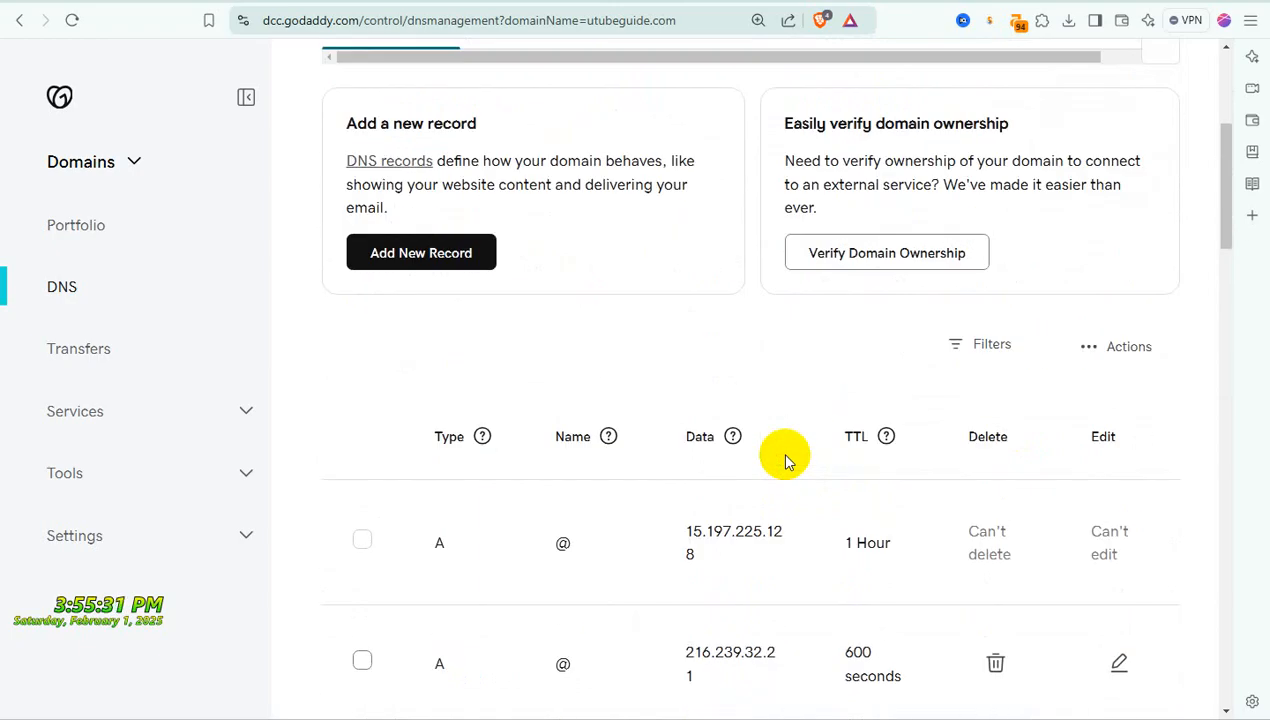
# - Check the Redirect domain option in Blogger's Publishing settings, and view the live blog at utubeguide.com
pyautogui.scroll(3, 785, 460)
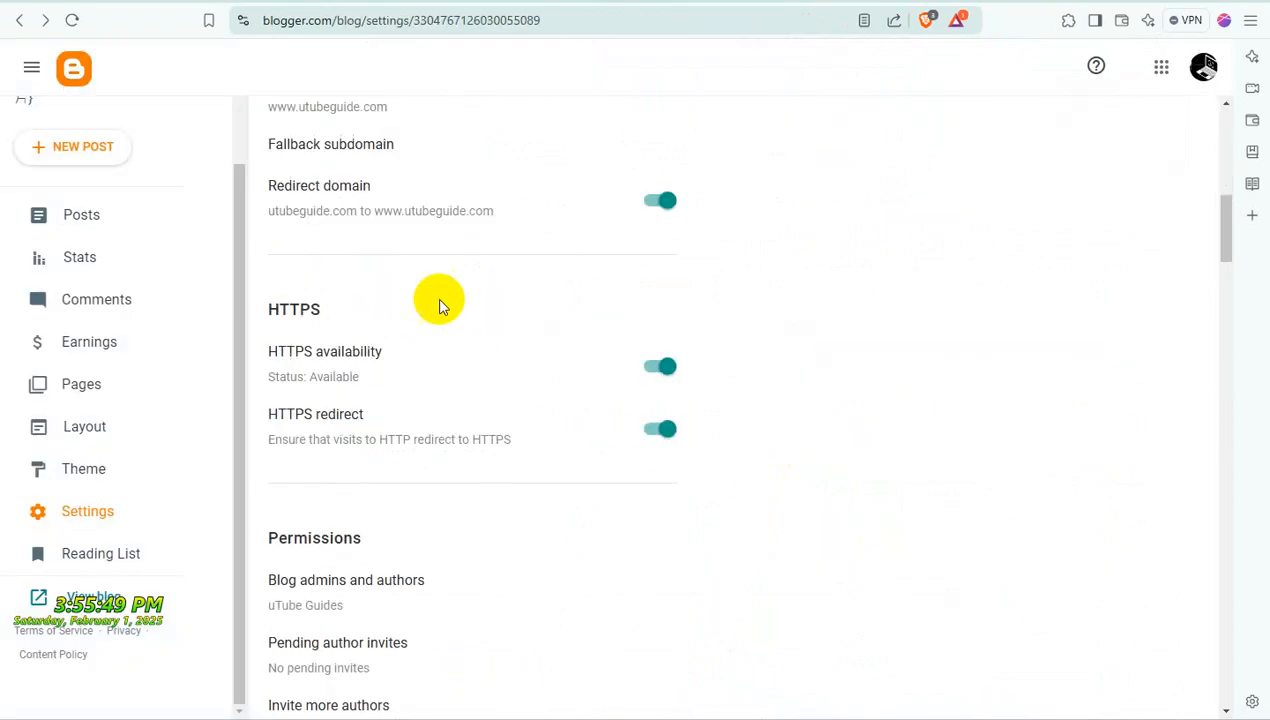
pyautogui.scroll(2, 437, 298)
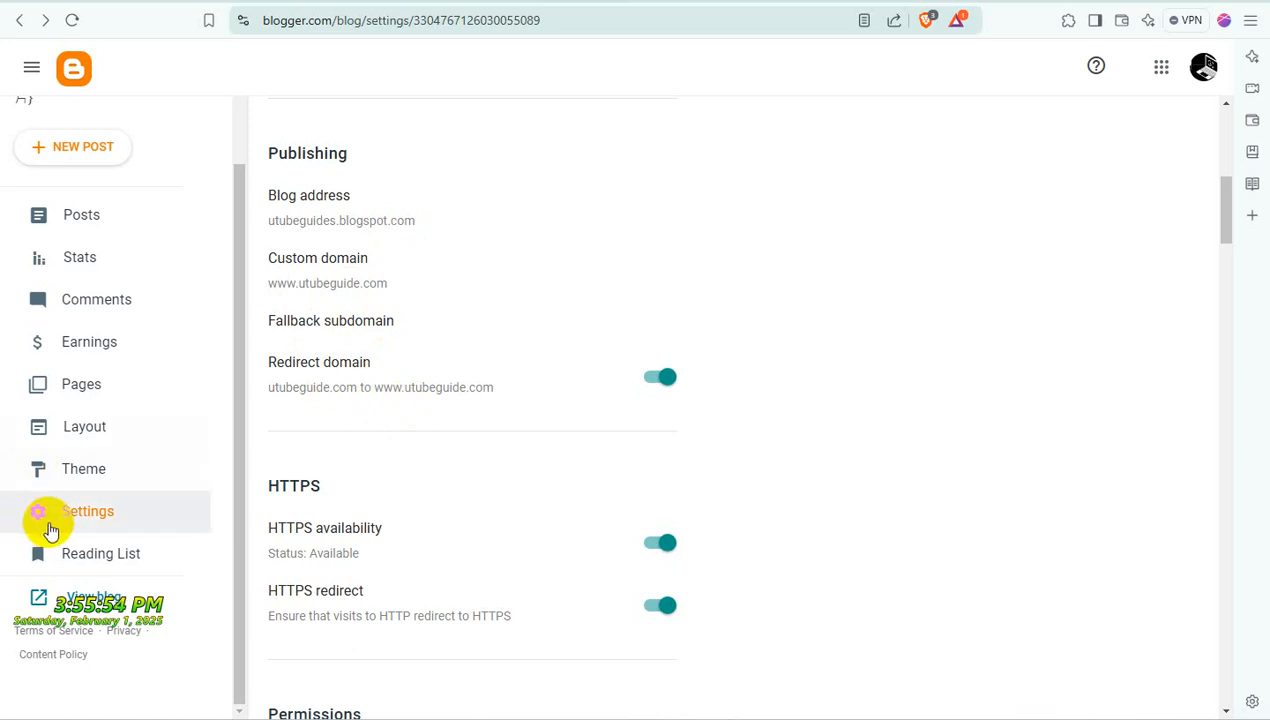
pyautogui.click(100, 596)
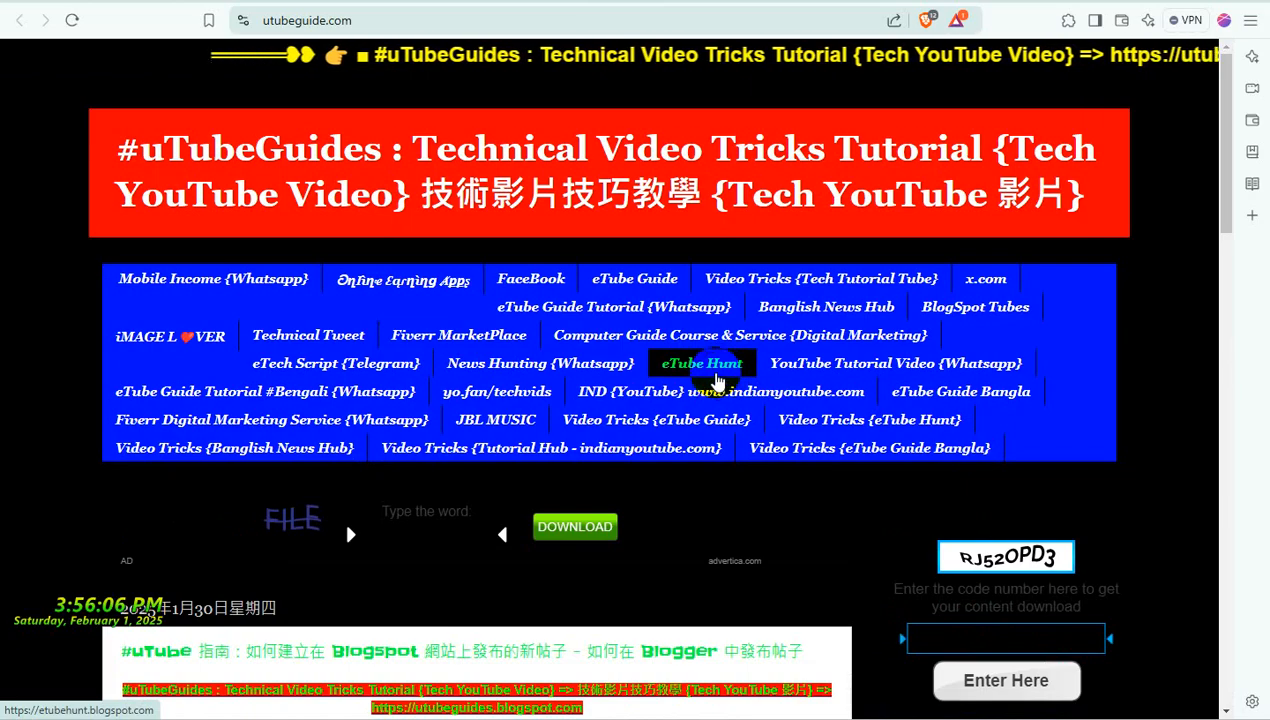
pyautogui.click(722, 375)
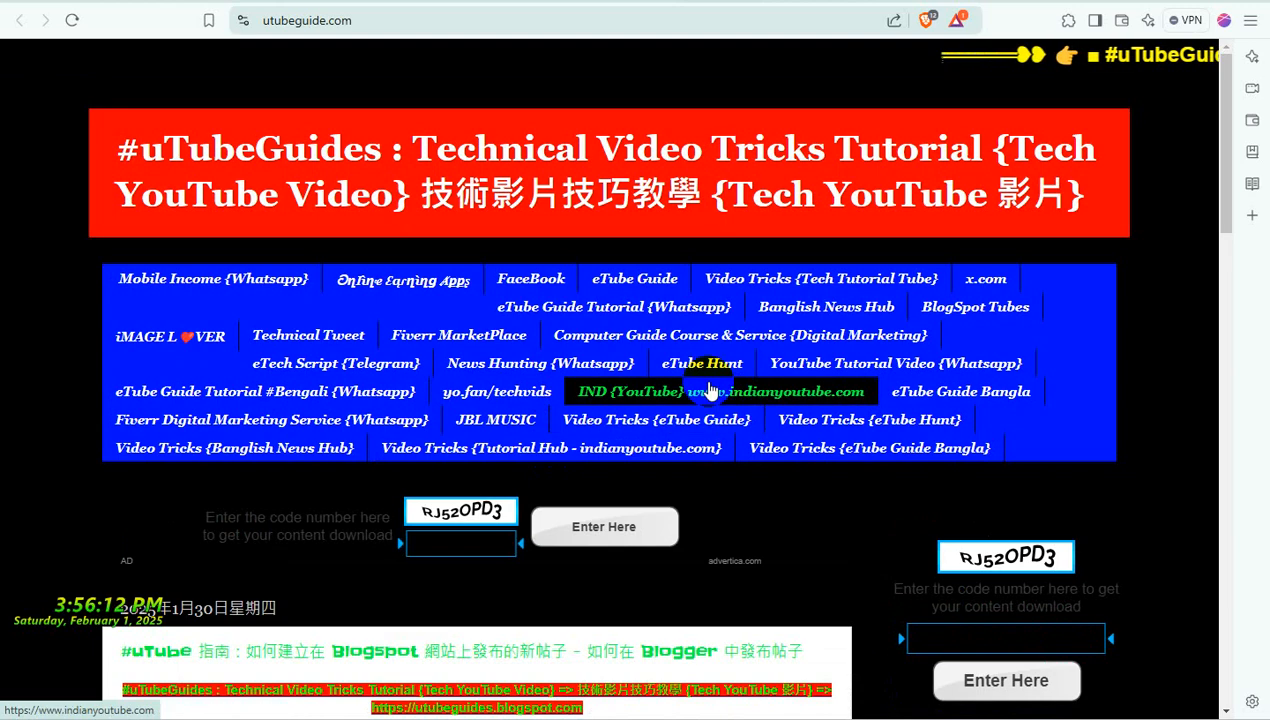
pyautogui.scroll(-1, 717, 389)
pyautogui.scroll(-3, 717, 389)
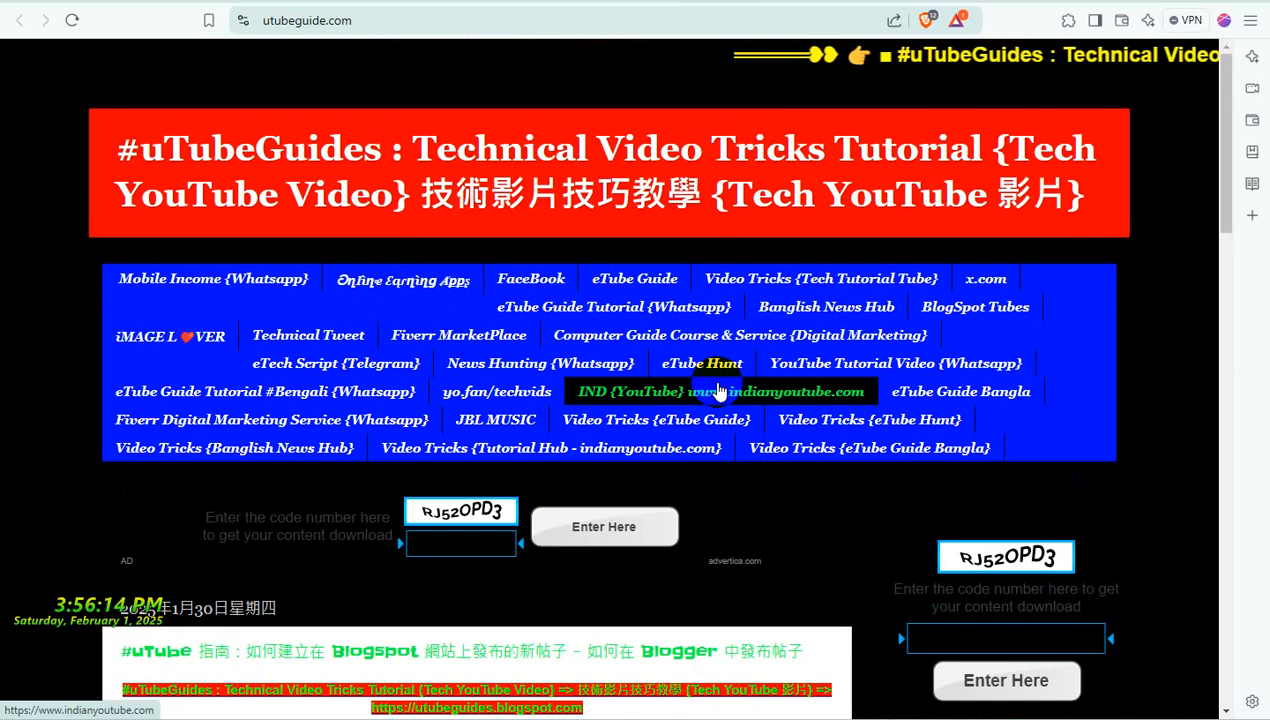